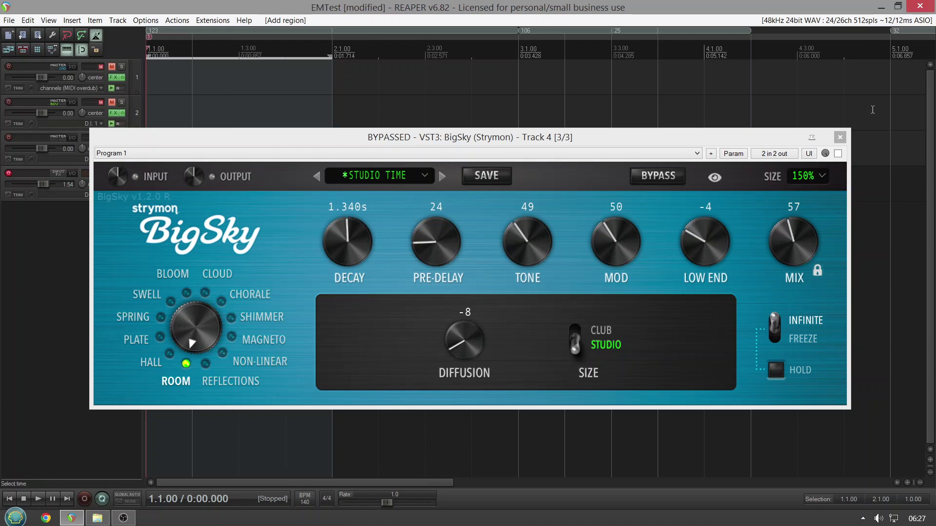
# Enable the BigSky reverb and set the Room's decay to 10.02 s, diffusion to 10 and mix to 71
pyautogui.click(838, 154)
pyautogui.click(838, 154)
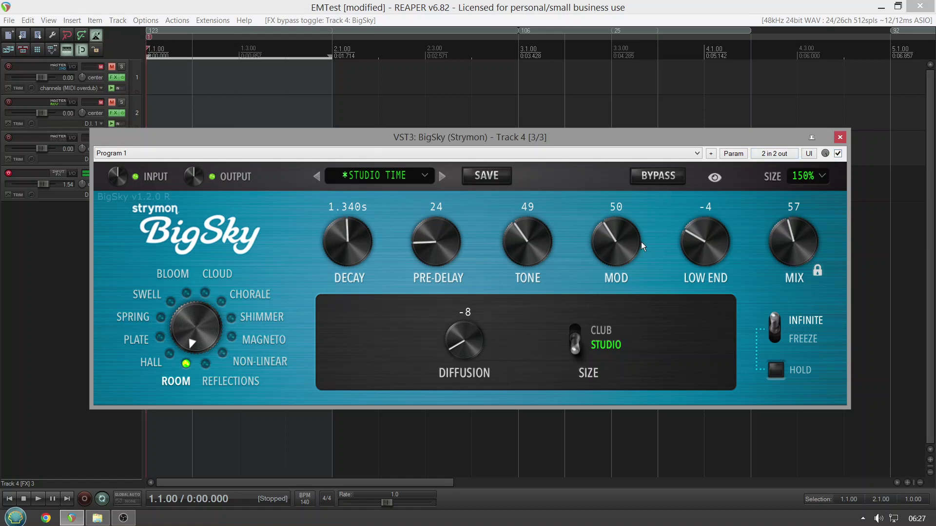
pyautogui.moveTo(348, 249); pyautogui.dragTo(357, 196)
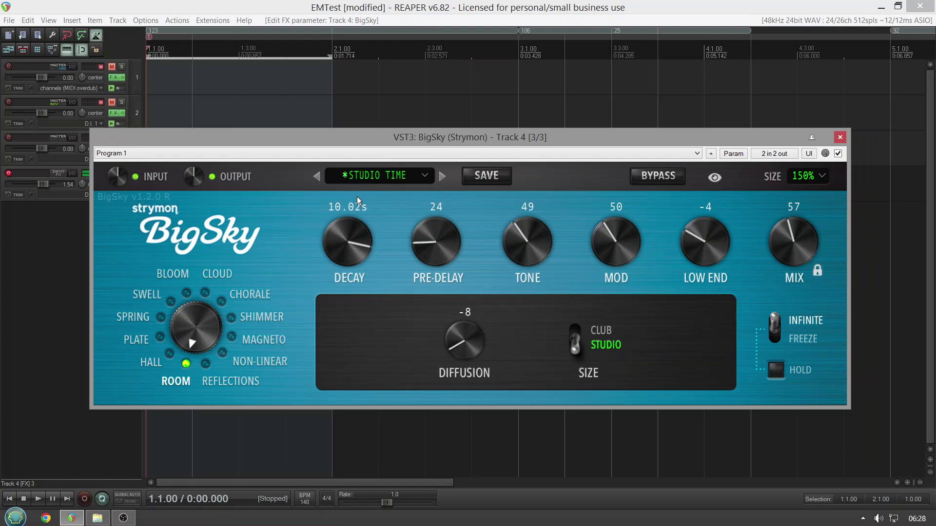
pyautogui.moveTo(464, 342); pyautogui.dragTo(514, 245)
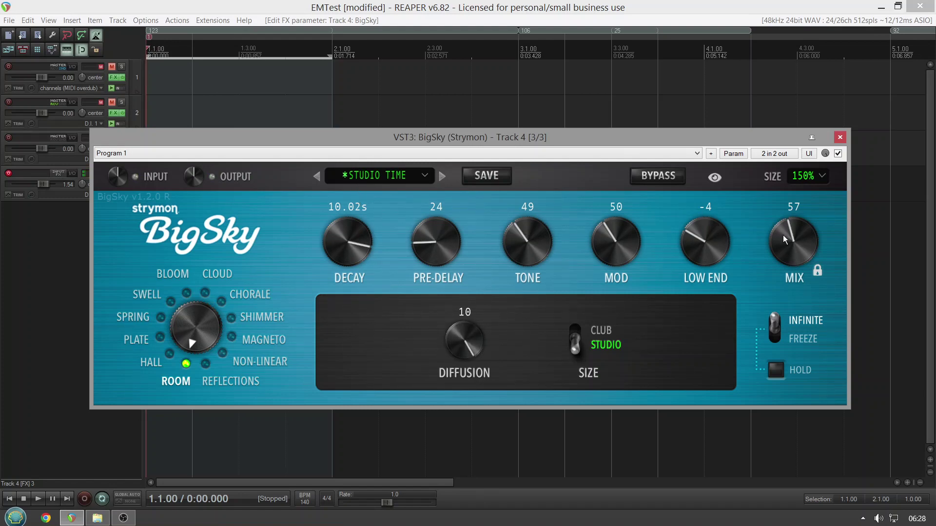
pyautogui.moveTo(783, 234); pyautogui.dragTo(790, 224)
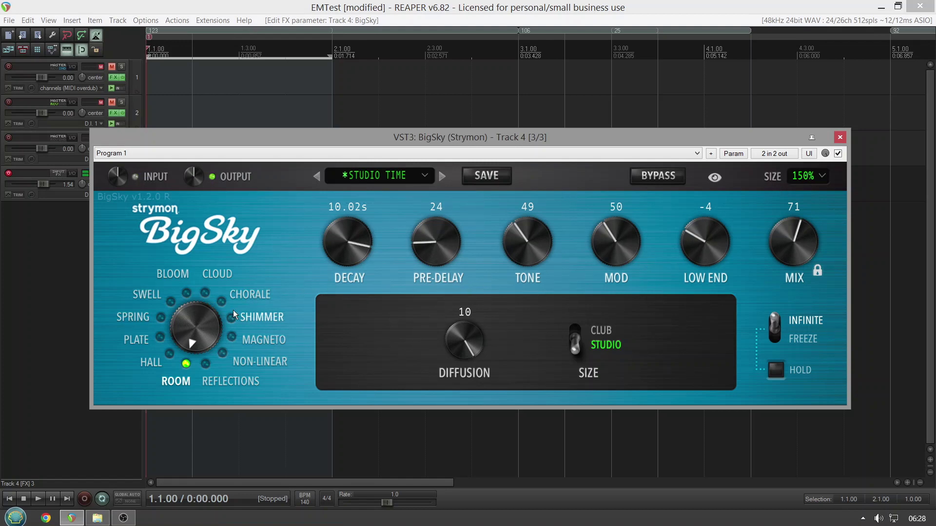
# Switch the reverb type to Hall and on to Spring, with 3 springs and Overdrive dwell
pyautogui.moveTo(198, 323); pyautogui.dragTo(182, 298)
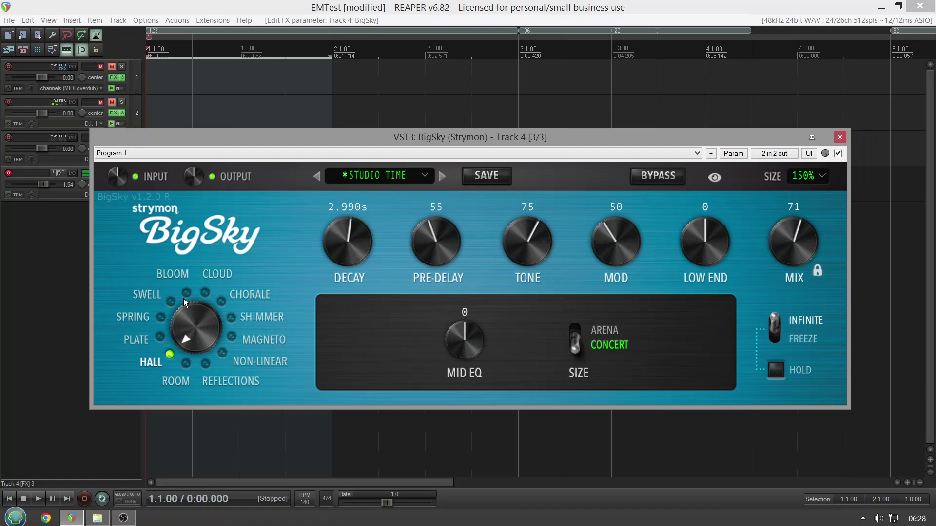
pyautogui.moveTo(194, 317); pyautogui.dragTo(179, 286)
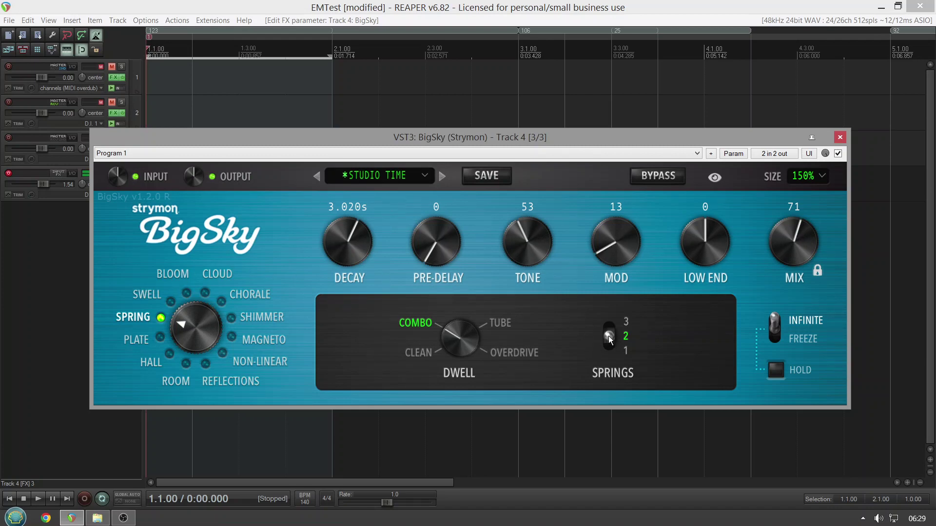
pyautogui.moveTo(609, 338); pyautogui.dragTo(617, 304)
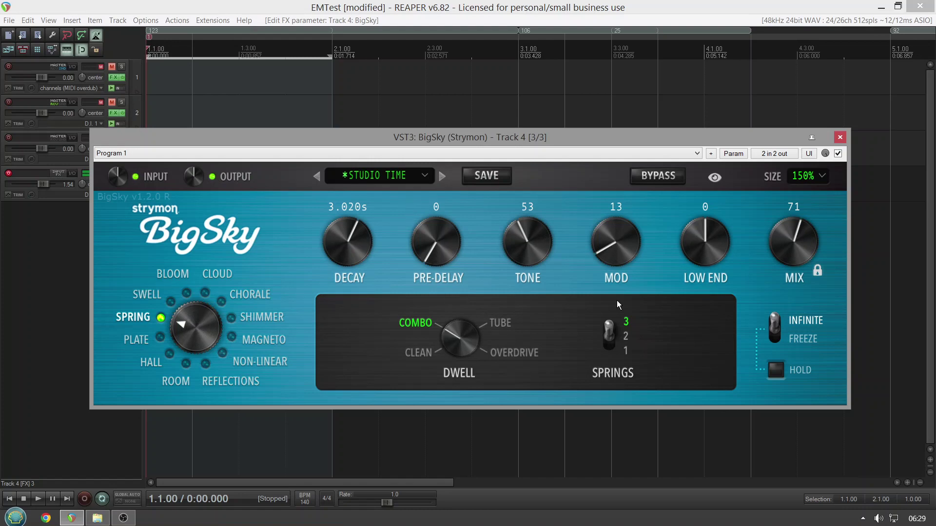
pyautogui.moveTo(448, 345); pyautogui.dragTo(467, 291)
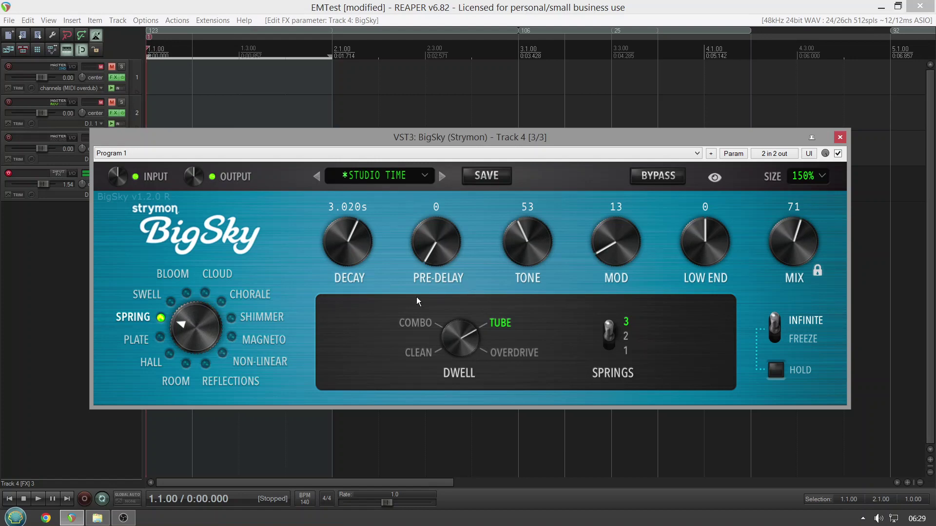
pyautogui.click(463, 337)
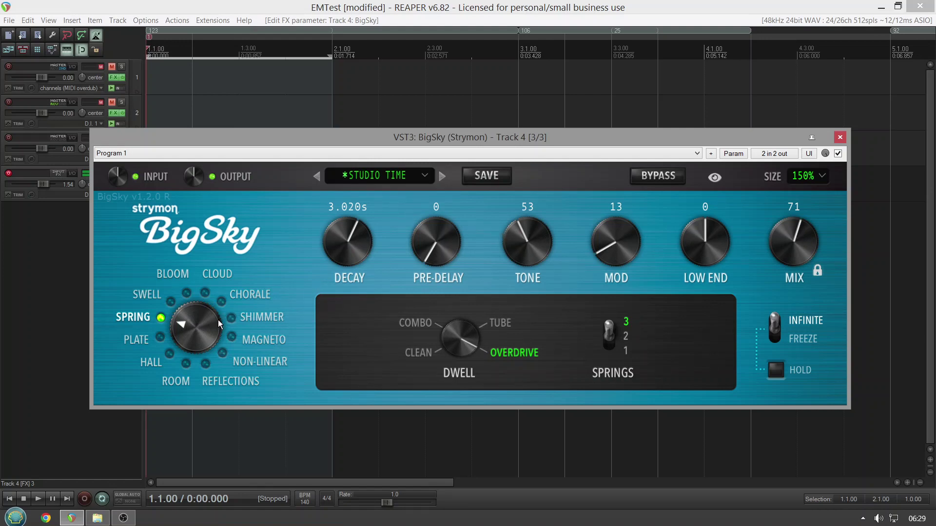
# Switch the reverb type to Swell with a 20.00 s decay and a rise time of 0.30
pyautogui.moveTo(217, 320); pyautogui.dragTo(202, 289)
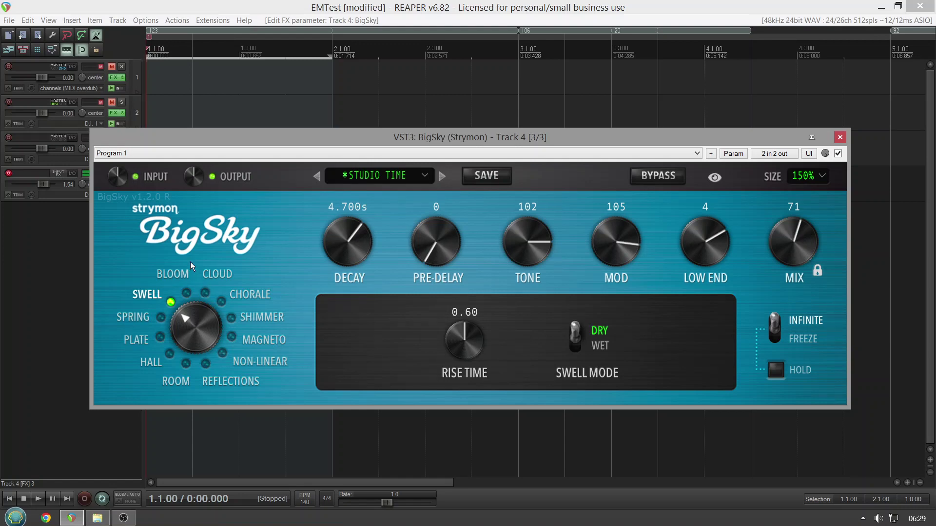
pyautogui.moveTo(363, 239); pyautogui.dragTo(395, 108)
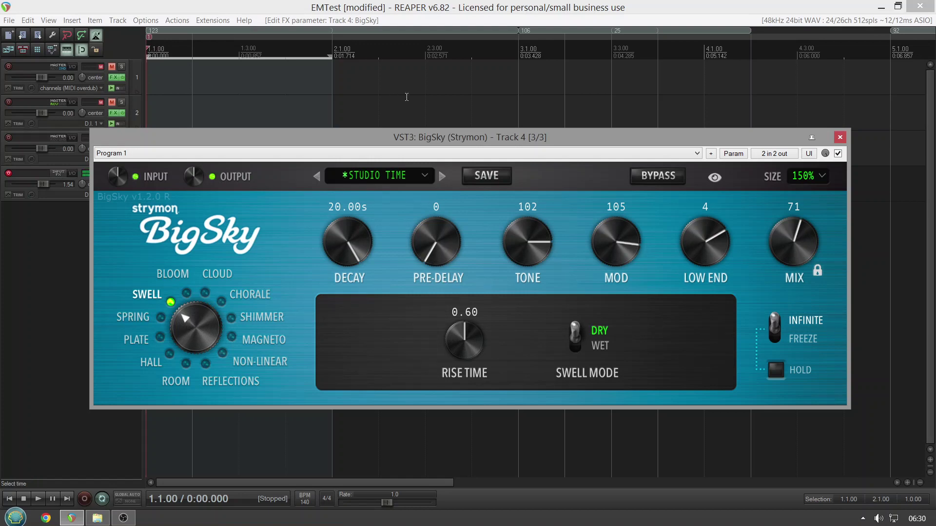
pyautogui.moveTo(456, 334); pyautogui.dragTo(451, 365)
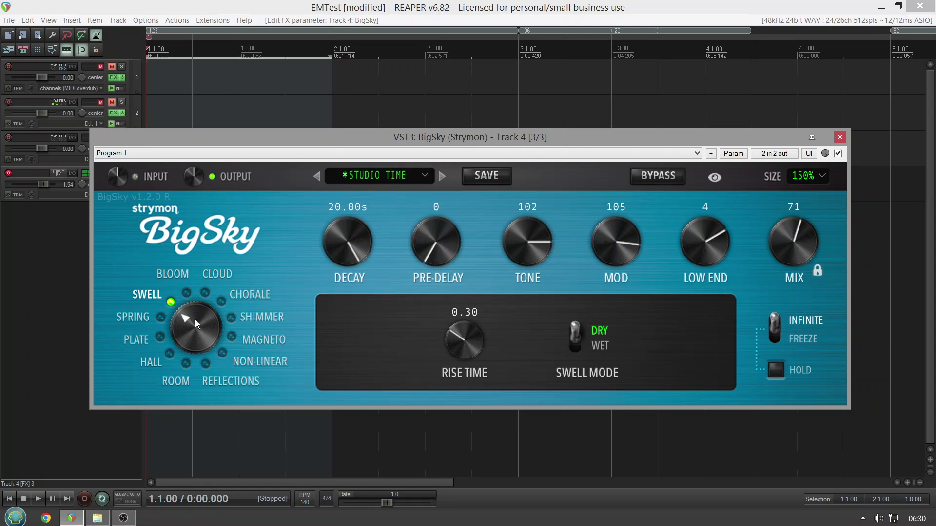
# Switch the reverb type to Bloom with length 14, feedback 15 and a decay of 9.975 s
pyautogui.moveTo(195, 320); pyautogui.dragTo(196, 341)
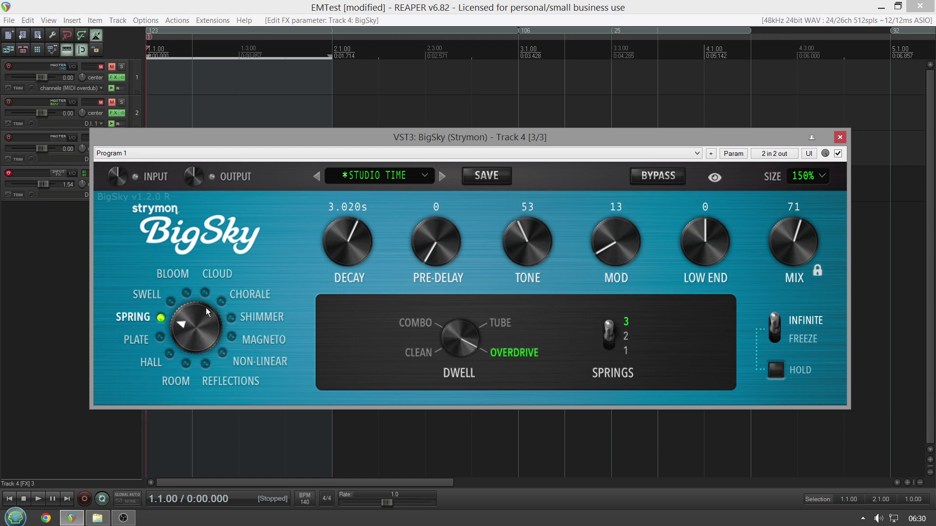
pyautogui.moveTo(206, 307); pyautogui.dragTo(197, 354)
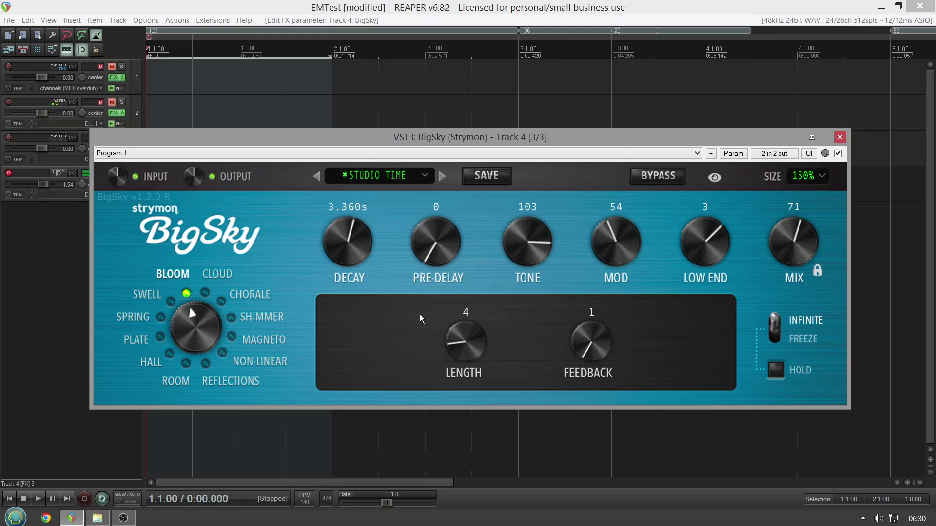
pyautogui.moveTo(460, 322); pyautogui.dragTo(501, 259)
pyautogui.moveTo(584, 330); pyautogui.dragTo(600, 254)
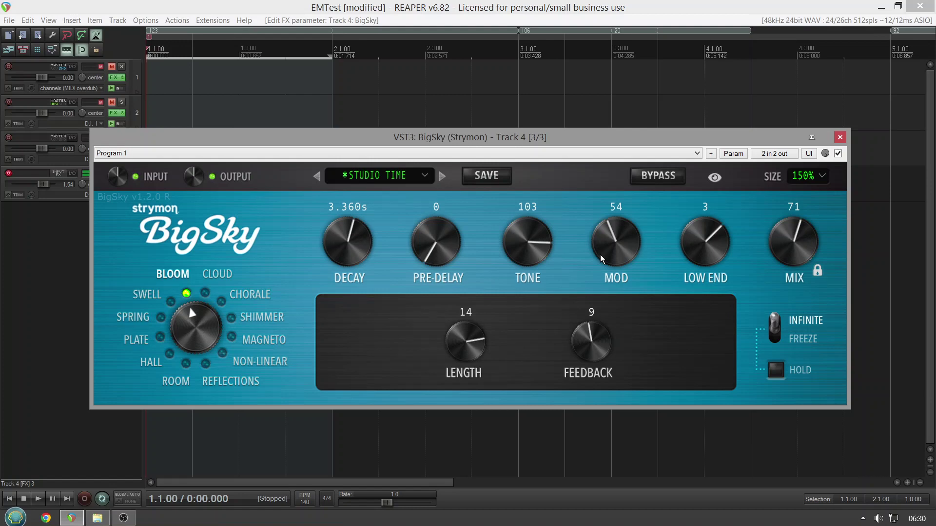
pyautogui.moveTo(337, 253); pyautogui.dragTo(350, 220)
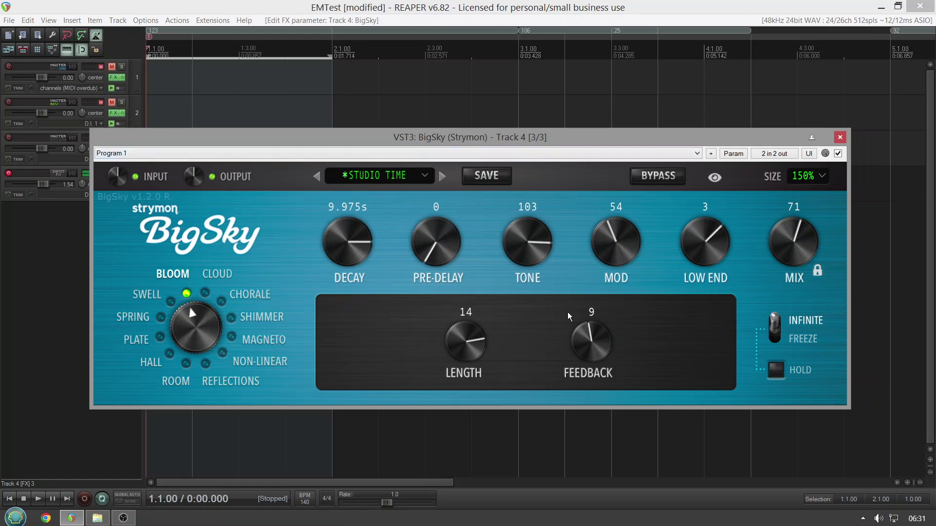
pyautogui.moveTo(596, 335); pyautogui.dragTo(599, 275)
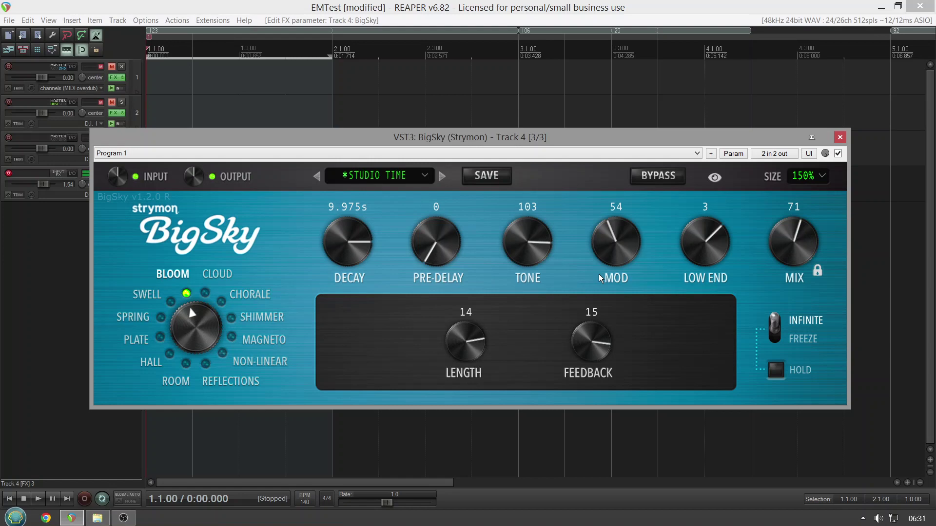
pyautogui.click(809, 153)
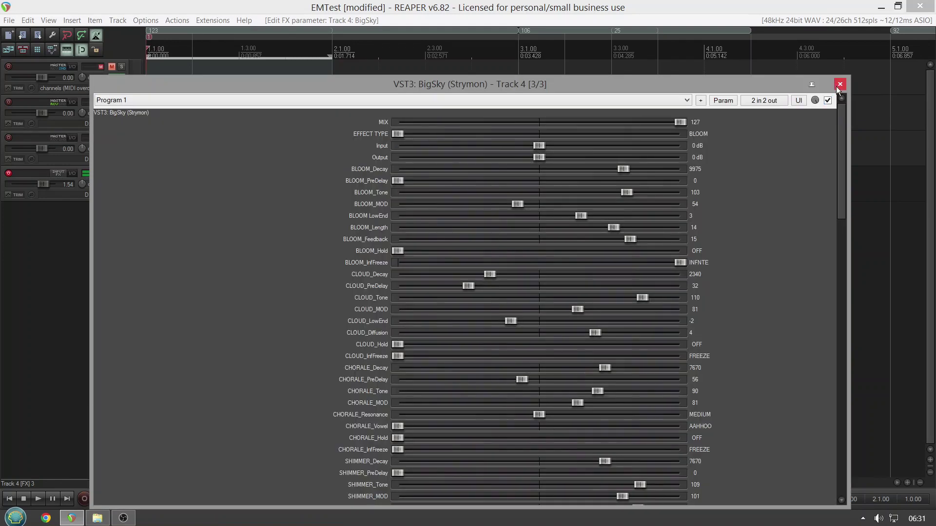
pyautogui.click(798, 95)
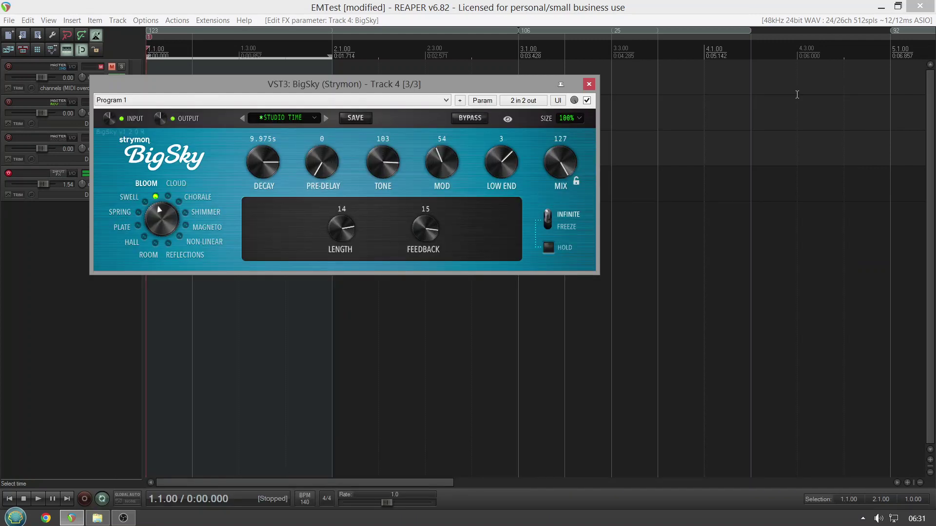
pyautogui.click(574, 120)
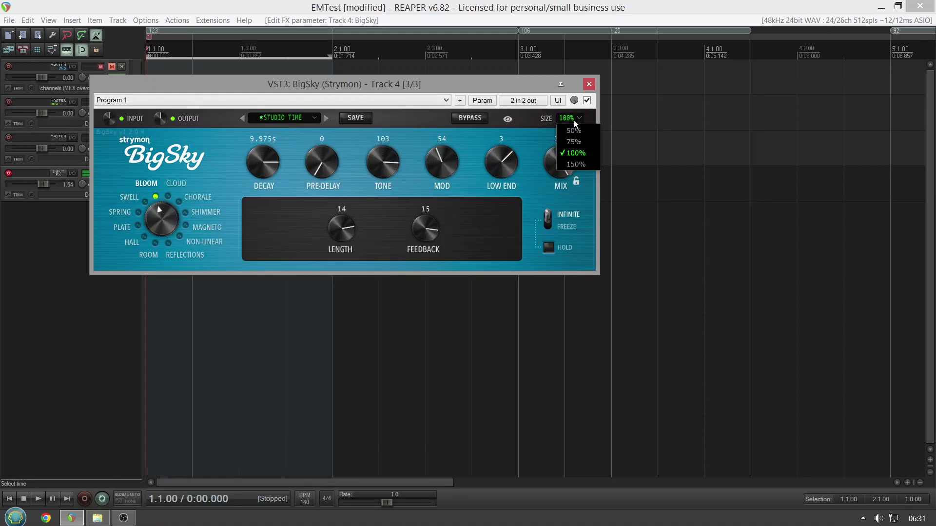
pyautogui.click(575, 165)
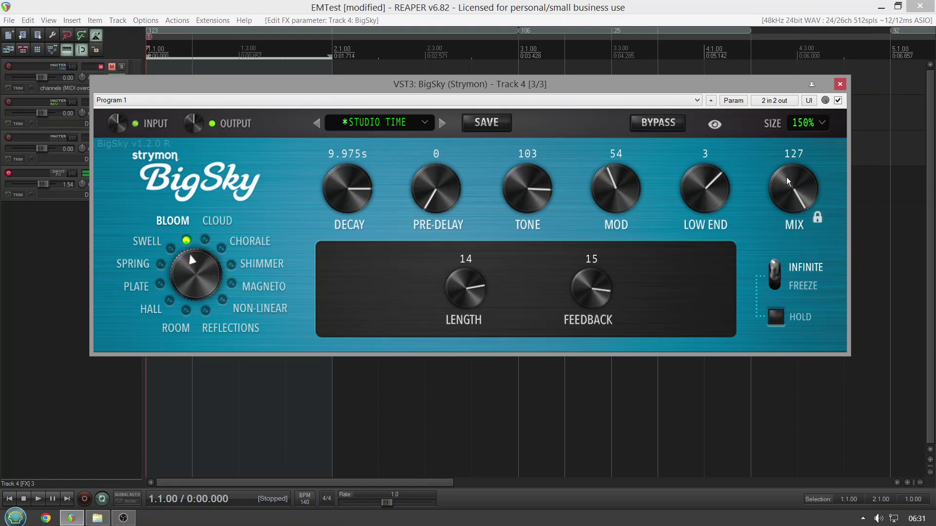
# Lower the mix to 115 and switch the reverb type to Cloud
pyautogui.moveTo(786, 177); pyautogui.dragTo(780, 213)
pyautogui.moveTo(799, 203); pyautogui.dragTo(805, 188)
pyautogui.moveTo(206, 267); pyautogui.dragTo(203, 262)
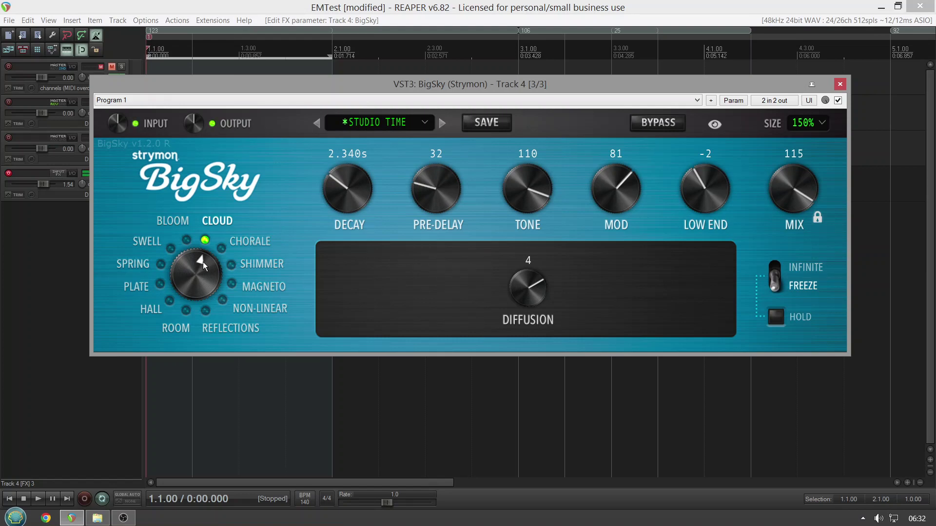
# Switch the reverb type to Chorale with a 15.97 s decay, Mild resonance, OH vowel and mix at 127
pyautogui.moveTo(198, 271); pyautogui.dragTo(198, 258)
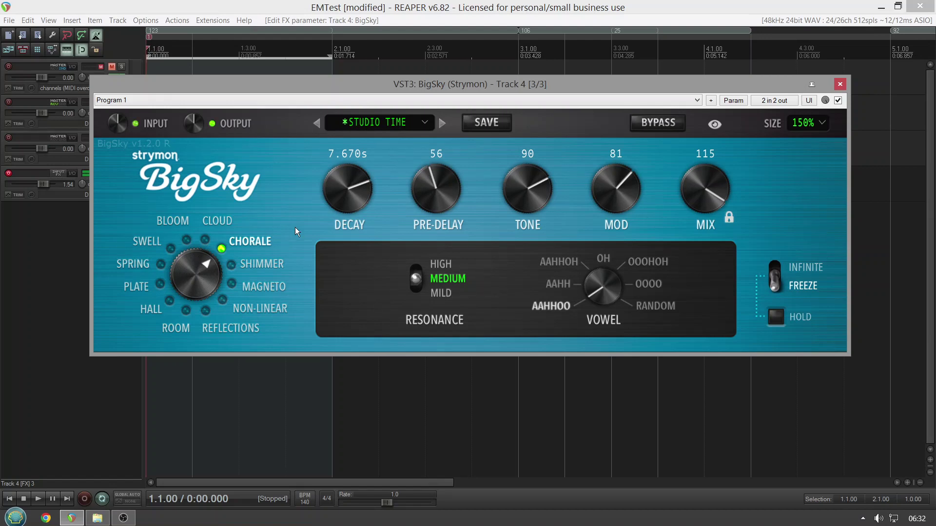
pyautogui.scroll(3, 343, 192)
pyautogui.moveTo(343, 192); pyautogui.dragTo(349, 169)
pyautogui.click(411, 287)
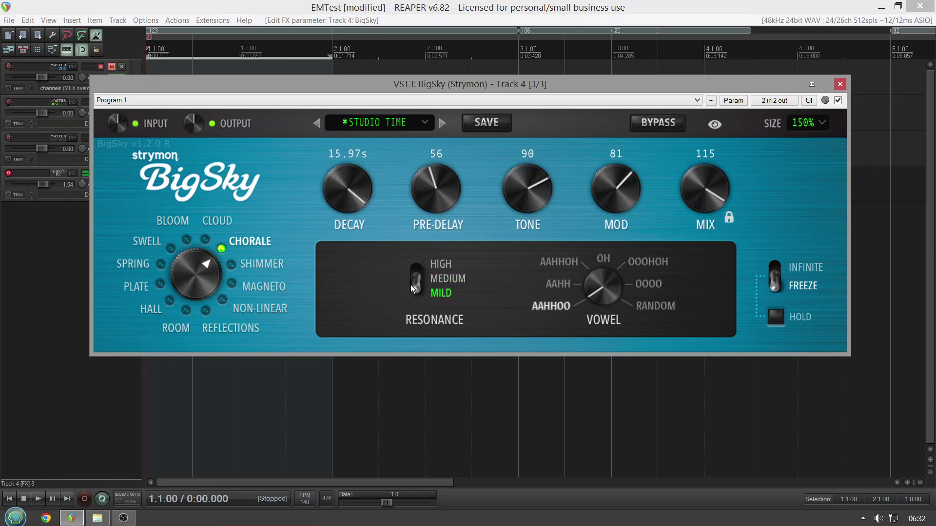
pyautogui.moveTo(582, 281); pyautogui.dragTo(588, 257)
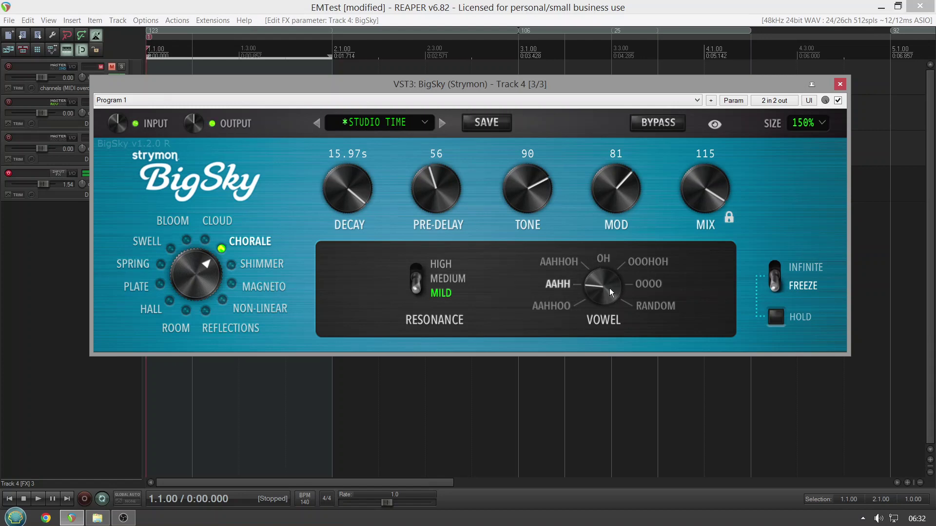
pyautogui.moveTo(610, 288); pyautogui.dragTo(627, 239)
pyautogui.moveTo(684, 190); pyautogui.dragTo(709, 167)
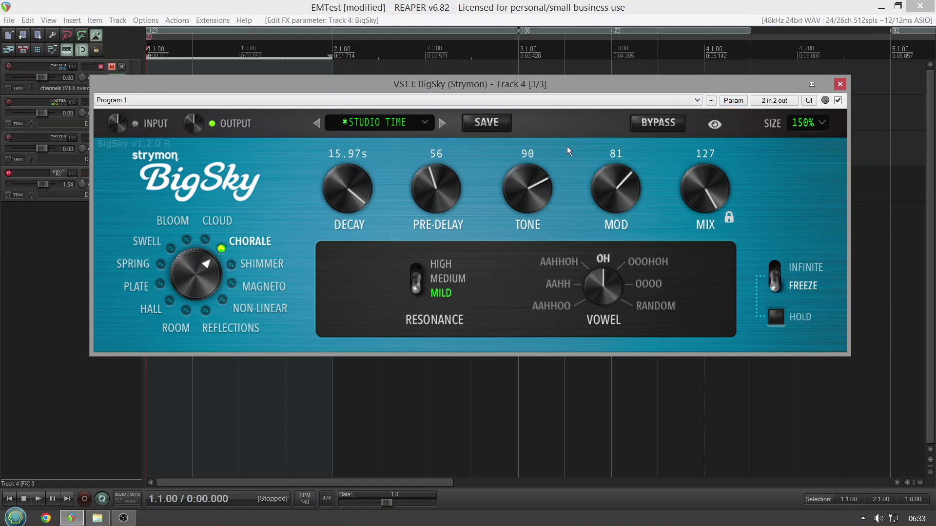
# Switch the reverb type to Shimmer, set the mix to 81 and toggle the Hold function
pyautogui.moveTo(192, 253)
pyautogui.mouseDown()
pyautogui.moveTo(191, 245)
pyautogui.moveTo(193, 263)
pyautogui.mouseUp()
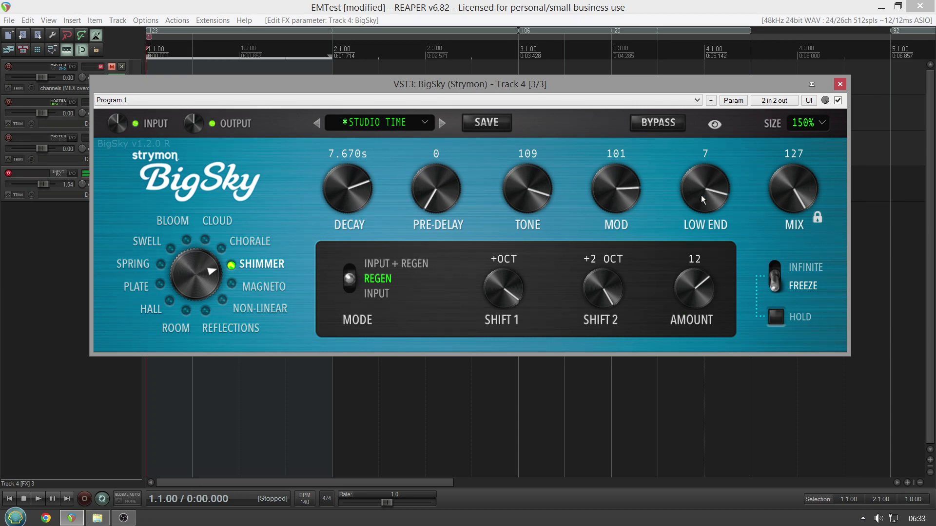
pyautogui.moveTo(790, 180); pyautogui.dragTo(784, 240)
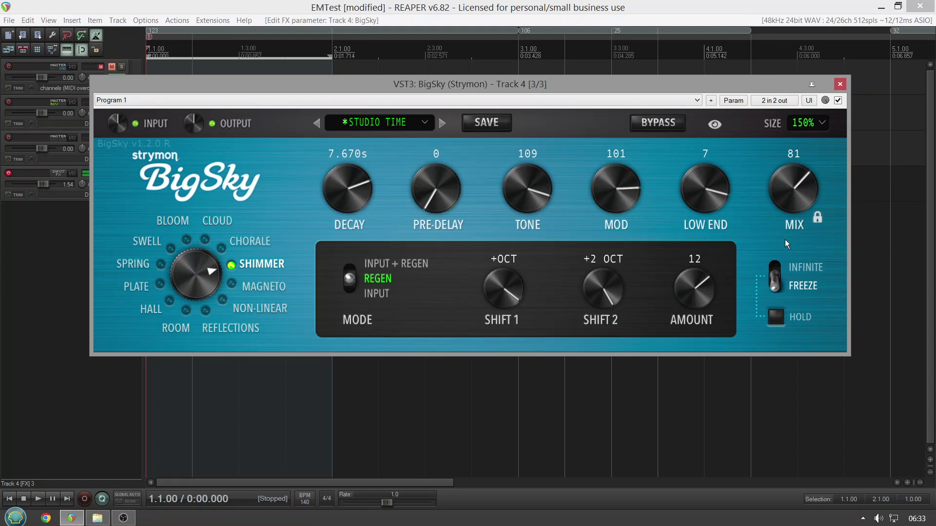
pyautogui.click(783, 323)
pyautogui.click(784, 322)
pyautogui.click(783, 322)
# Switch the reverb type to Magneto, then load the SLAP SWOOSH factory preset of the Nonlinear type
pyautogui.moveTo(187, 289); pyautogui.dragTo(191, 273)
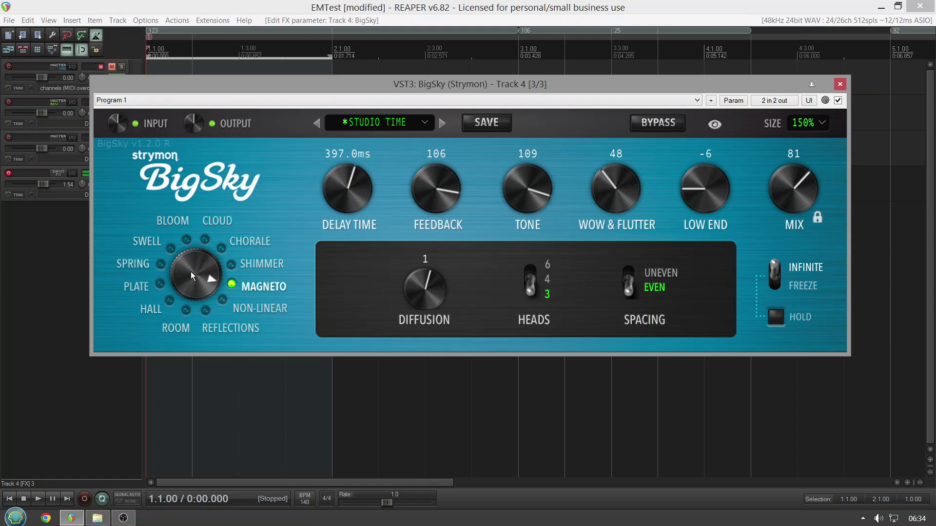
pyautogui.click(357, 124)
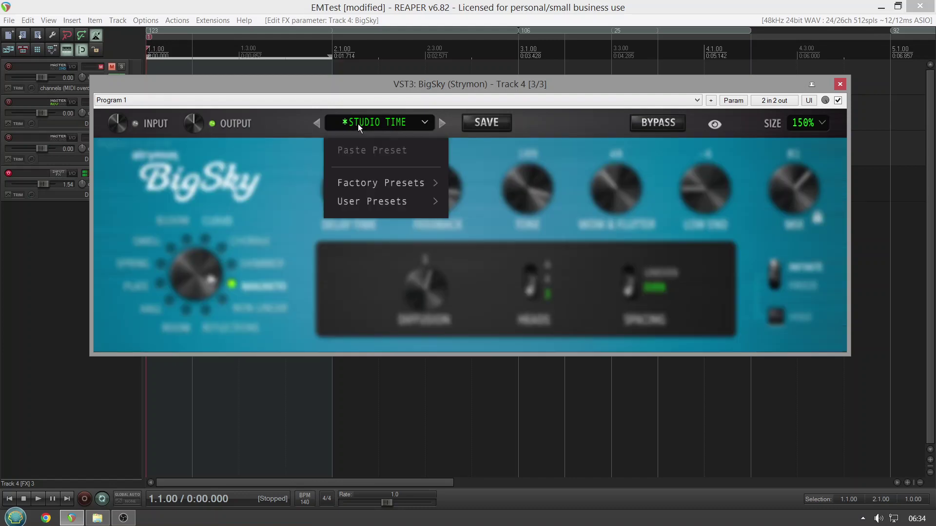
pyautogui.click(383, 185)
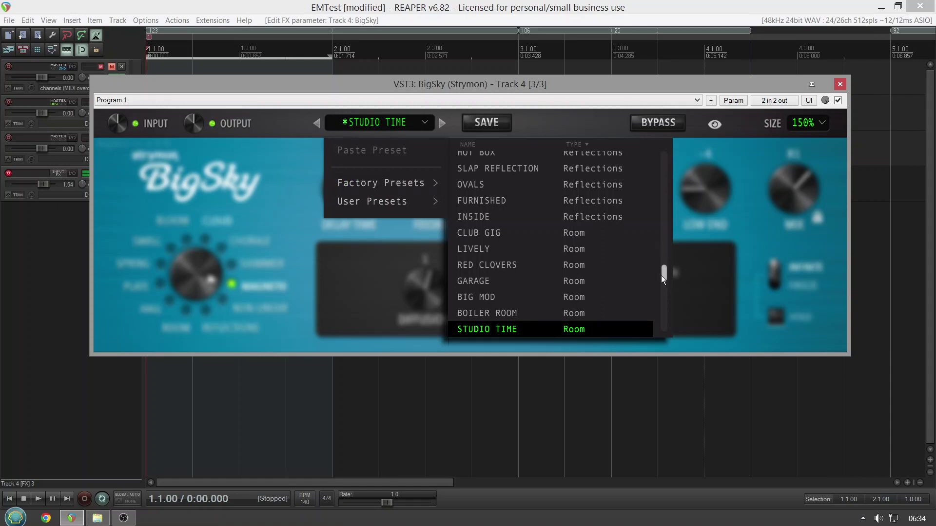
pyautogui.moveTo(661, 276); pyautogui.dragTo(676, 241)
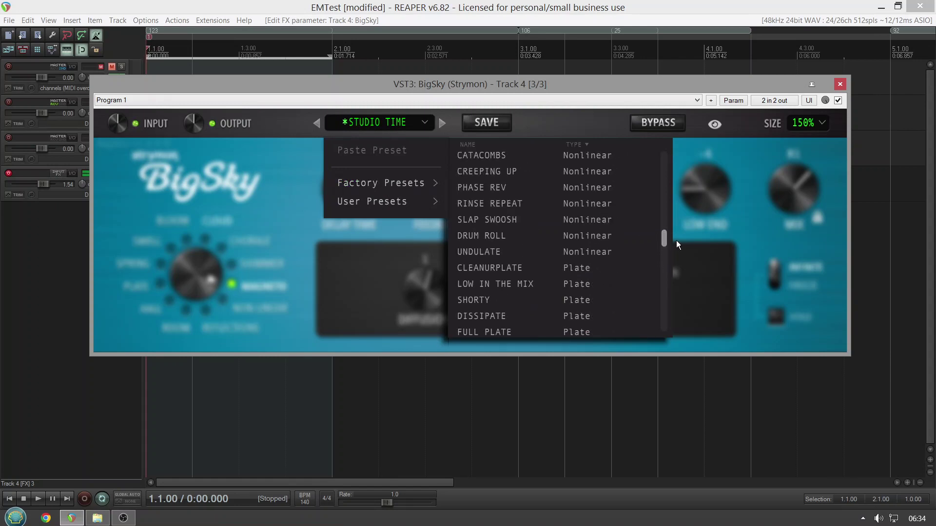
pyautogui.click(576, 222)
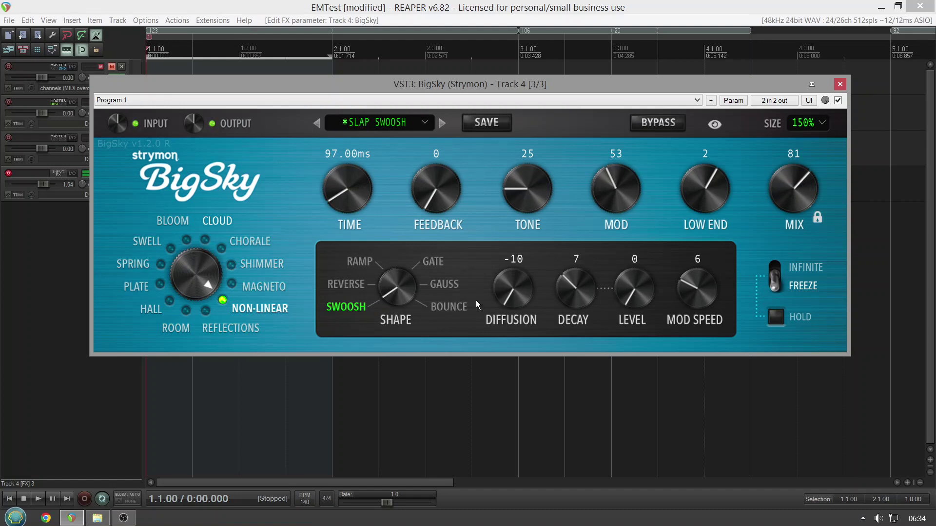
# Set the Non-Linear reverb's shape to Reverse and the mix to 127
pyautogui.moveTo(389, 296); pyautogui.dragTo(389, 275)
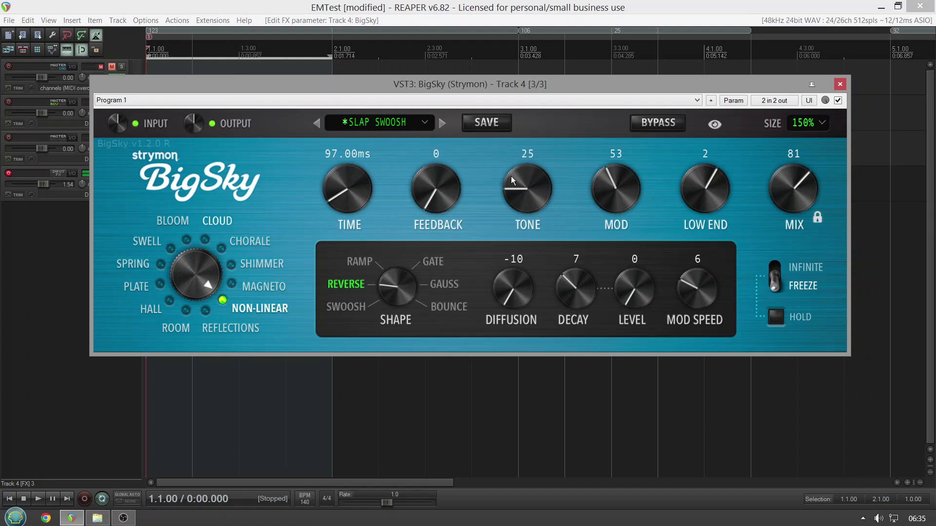
pyautogui.moveTo(784, 190); pyautogui.dragTo(799, 122)
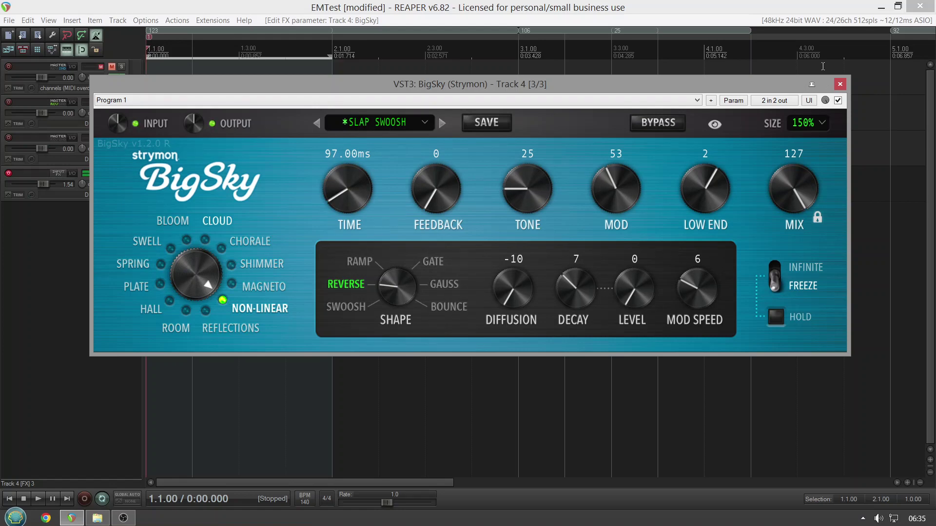
# Raise the Non-Linear diffusion to 10, then load the CATACOMBS factory preset with the mix at 89
pyautogui.moveTo(511, 280); pyautogui.dragTo(568, 134)
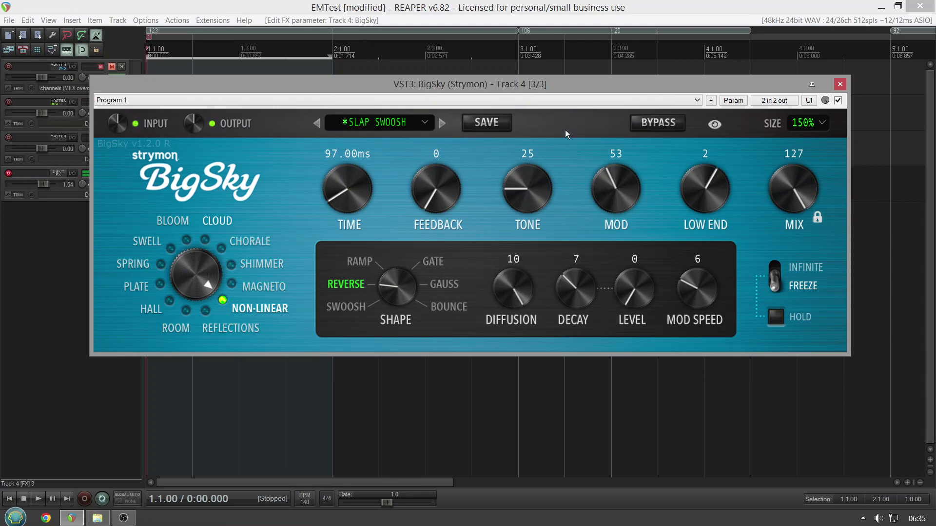
pyautogui.click(387, 124)
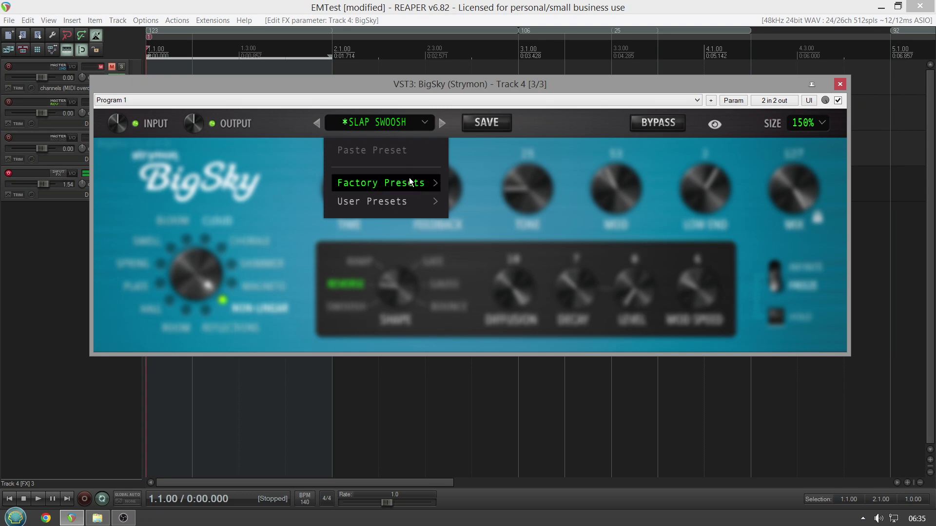
pyautogui.moveTo(411, 184)
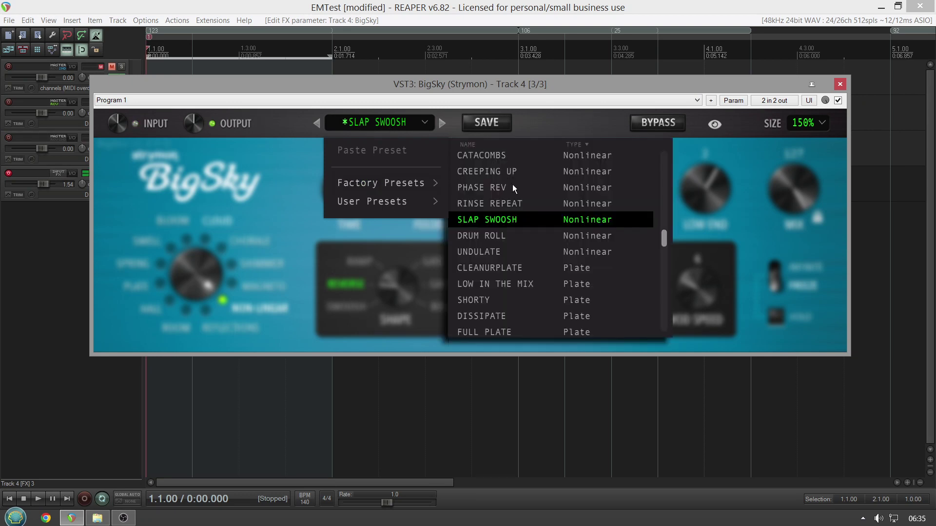
pyautogui.click(495, 156)
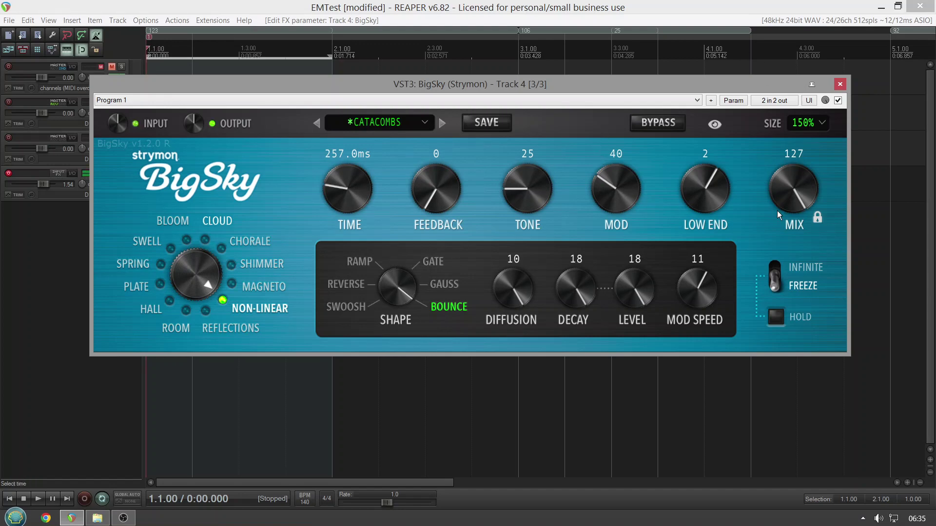
pyautogui.moveTo(777, 211); pyautogui.dragTo(772, 260)
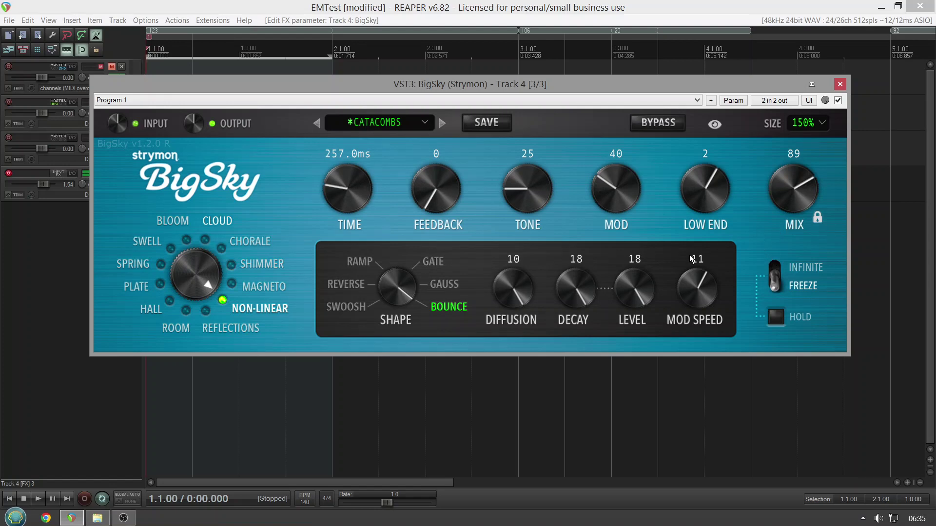
# Load the 6 MARBLET factory preset of the Magneto type
pyautogui.click(396, 125)
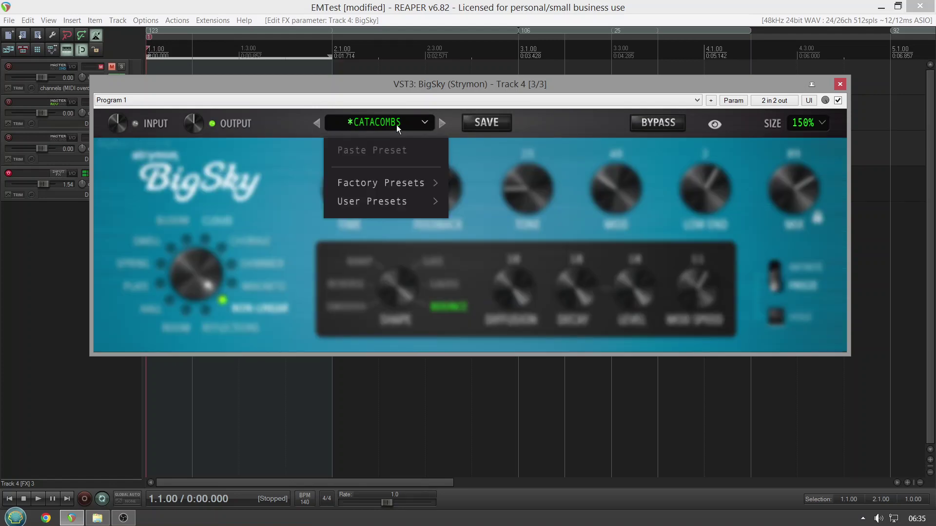
pyautogui.moveTo(415, 187)
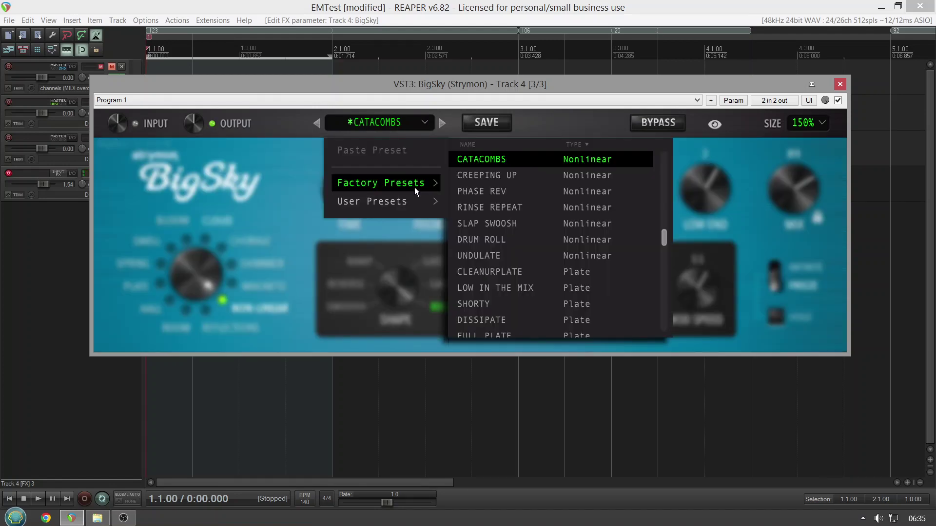
pyautogui.moveTo(666, 241); pyautogui.dragTo(667, 214)
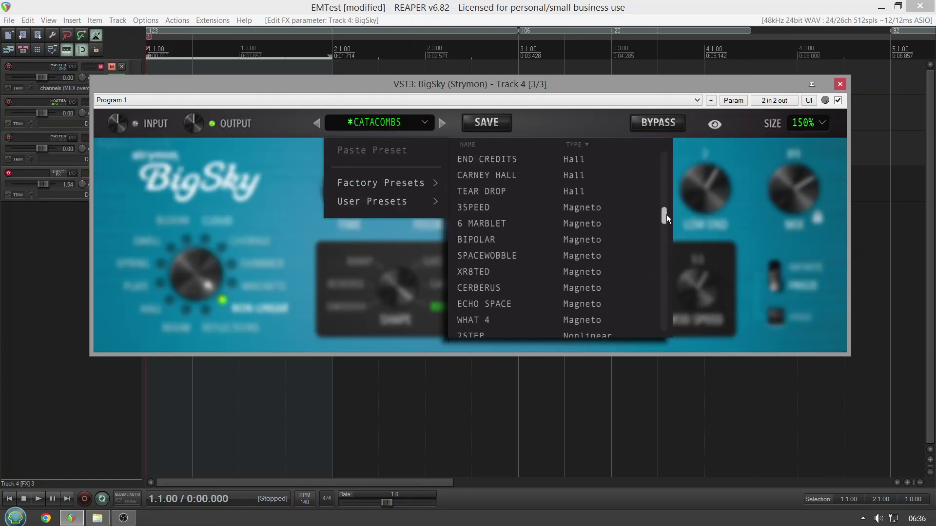
pyautogui.click(495, 223)
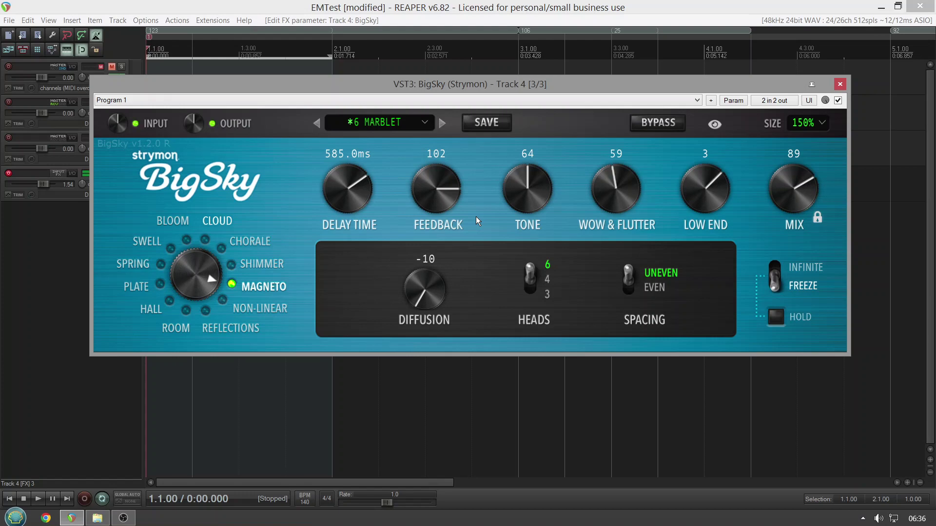
# Load the TEAR DROP factory preset of the Hall type
pyautogui.click(400, 123)
pyautogui.click(403, 182)
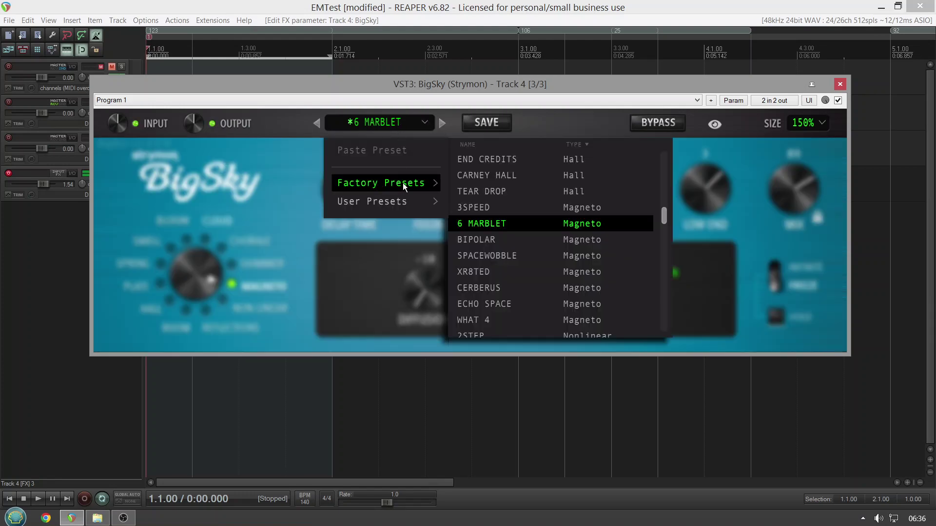
pyautogui.click(504, 191)
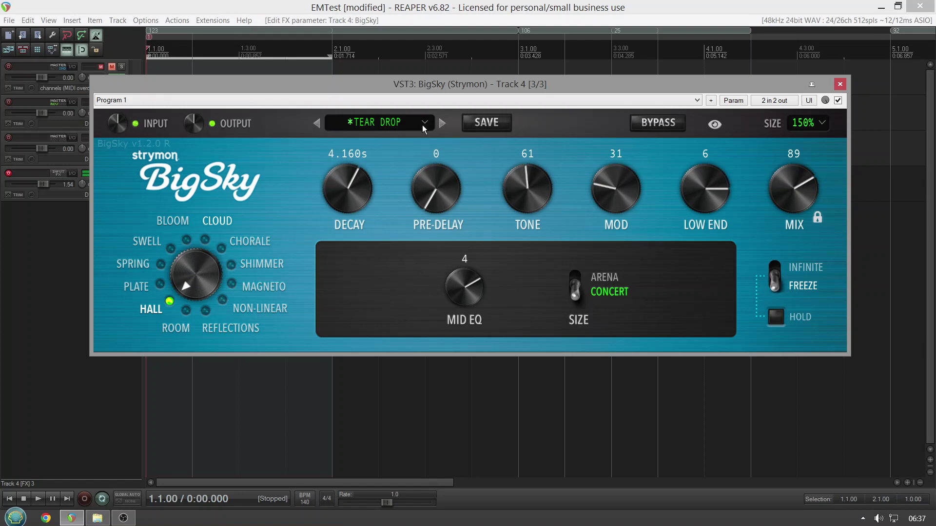
# Load the CUMULUS factory preset of the Cloud type and set its decay to 34.43 s
pyautogui.click(385, 123)
pyautogui.click(407, 187)
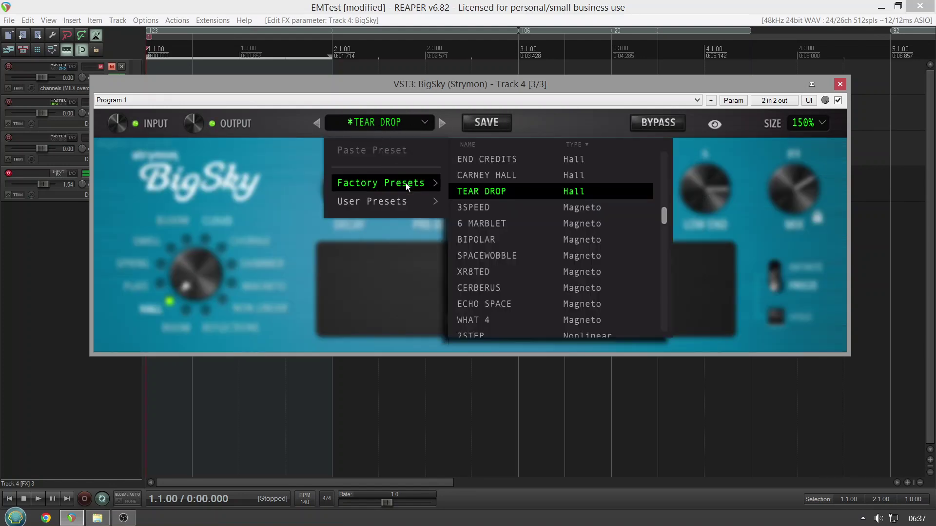
pyautogui.moveTo(666, 215); pyautogui.dragTo(665, 186)
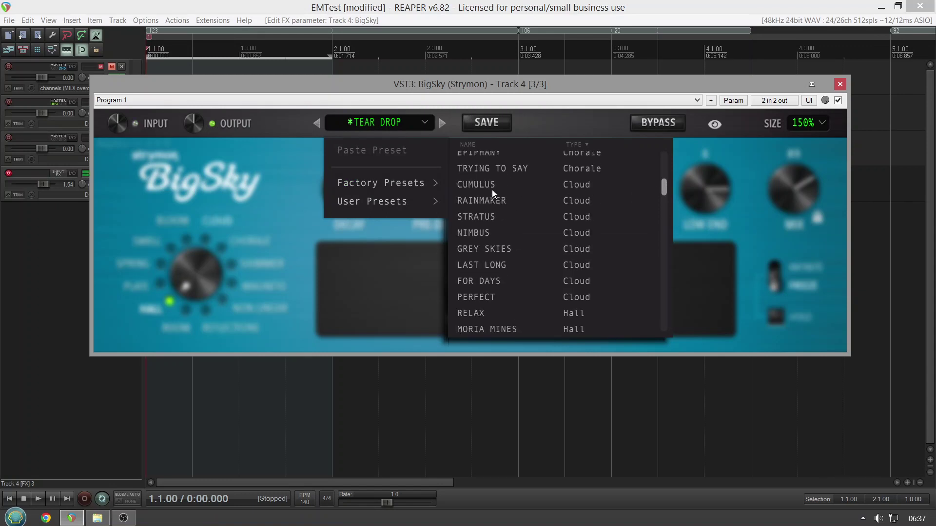
pyautogui.click(492, 191)
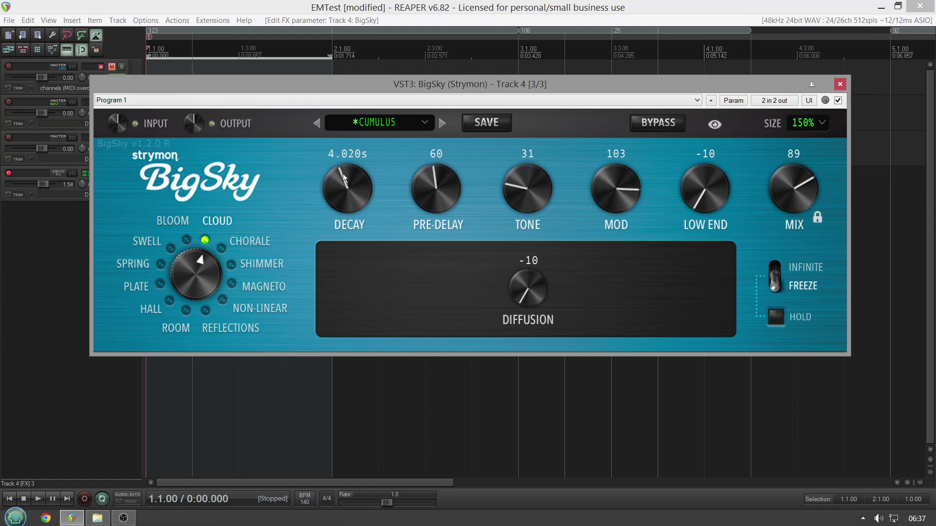
pyautogui.moveTo(342, 173); pyautogui.dragTo(366, 112)
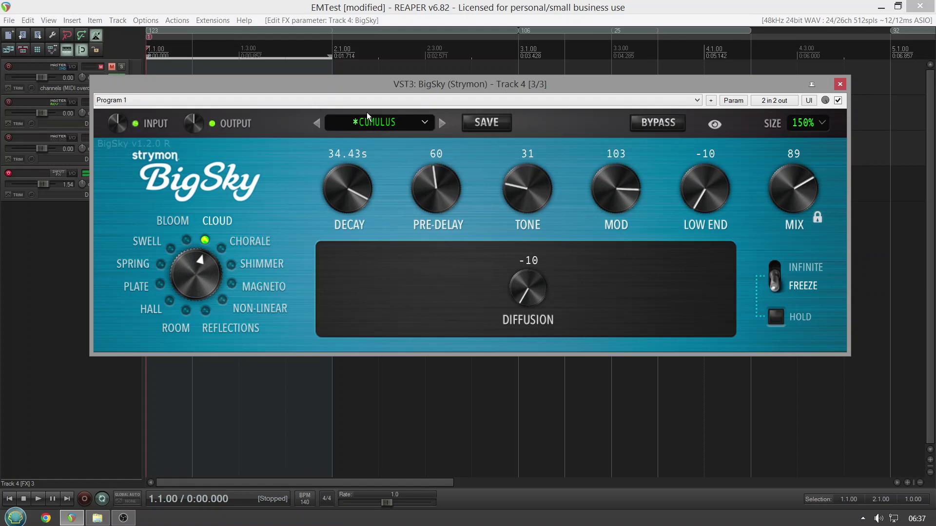
# Load the WHIRLPOOL factory preset of the Bloom type
pyautogui.click(361, 123)
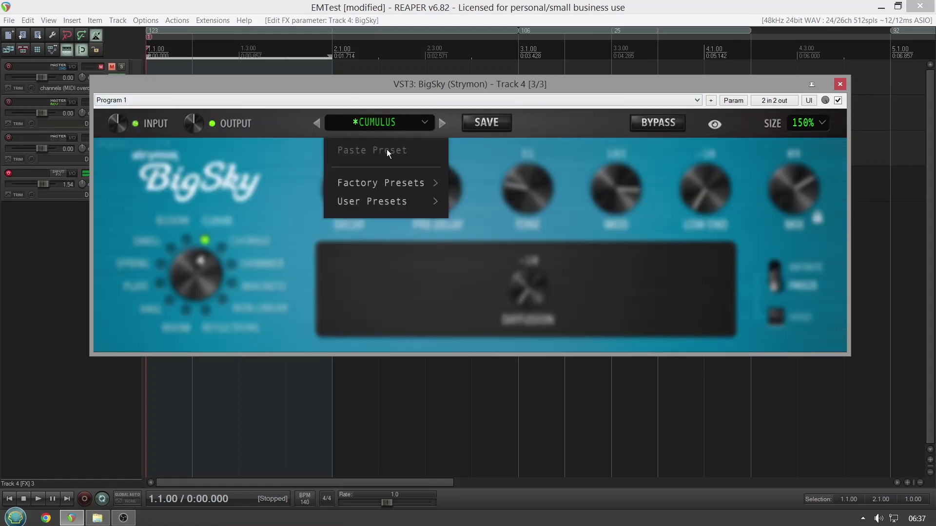
pyautogui.moveTo(389, 183)
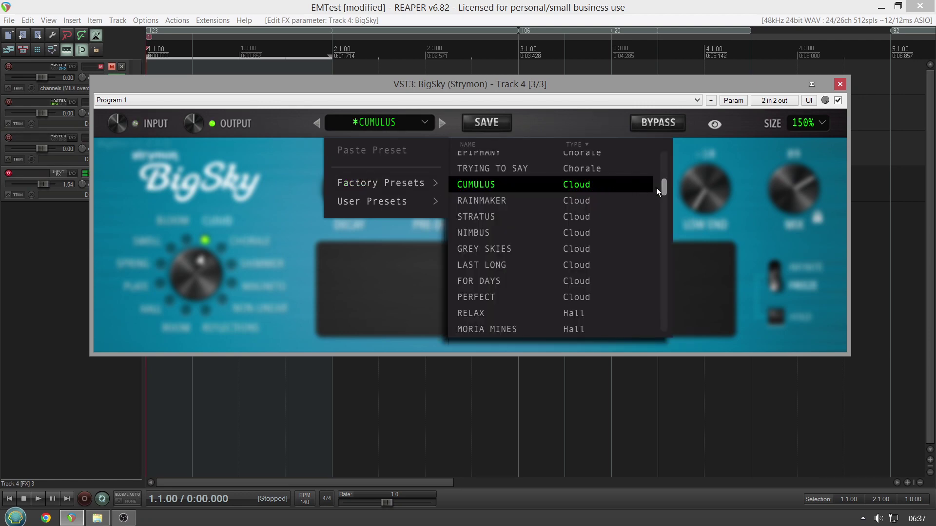
pyautogui.moveTo(664, 188); pyautogui.dragTo(667, 163)
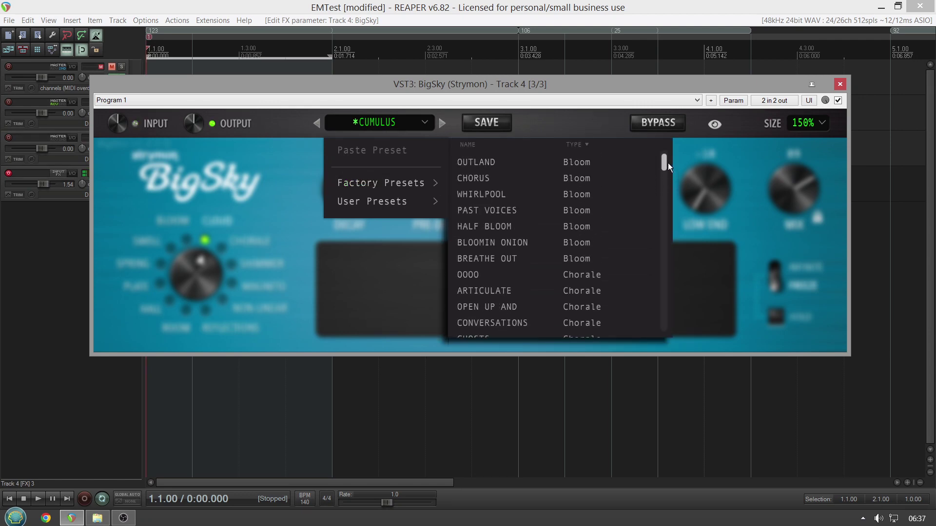
pyautogui.click(530, 203)
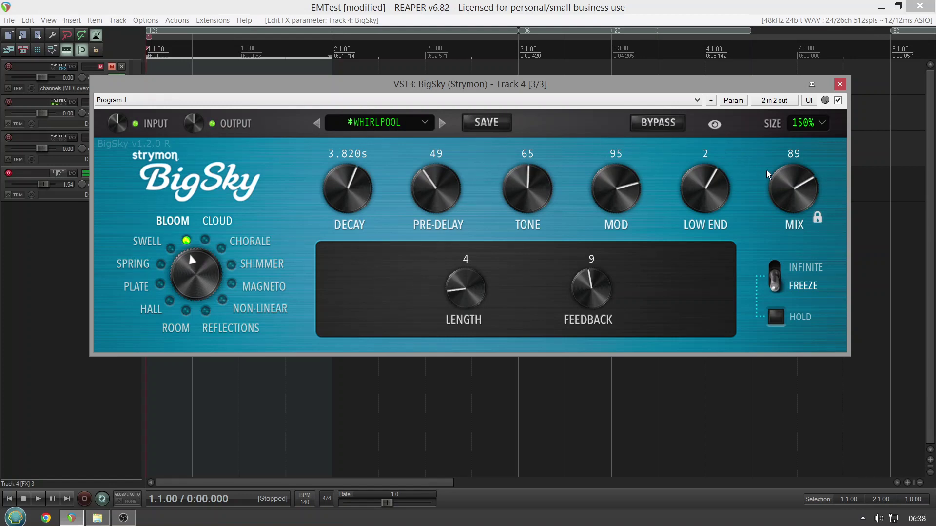
# Set the Bloom reverb's mix to 127 and decay to 11.68 s, and increase its length
pyautogui.moveTo(792, 190); pyautogui.dragTo(813, 108)
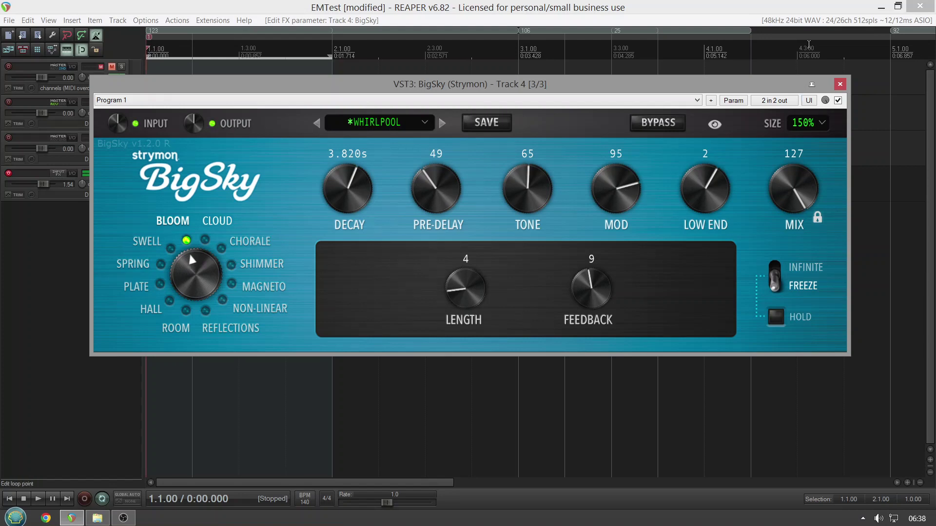
pyautogui.moveTo(330, 181); pyautogui.dragTo(343, 145)
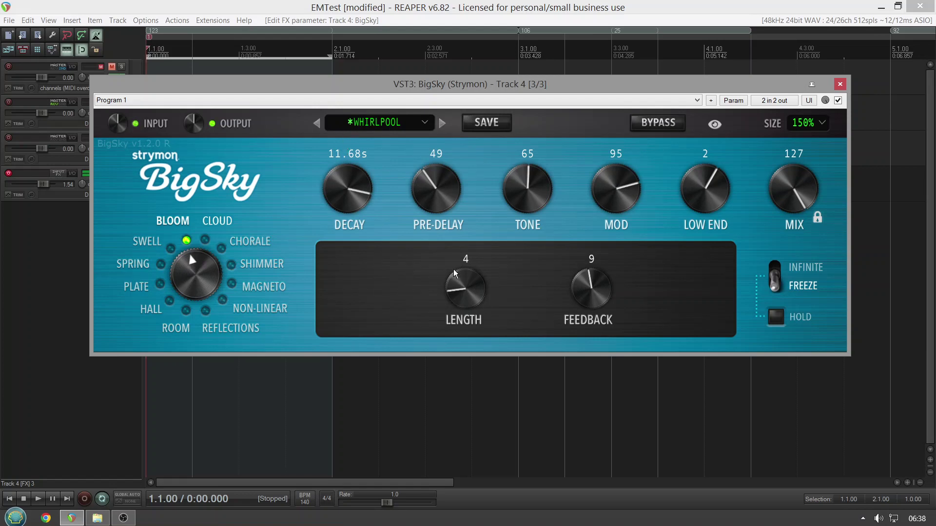
pyautogui.moveTo(454, 270); pyautogui.dragTo(487, 210)
# Load the WEIRD SCIENCE factory preset of the Shimmer type and set the mix to 82
pyautogui.click(369, 123)
pyautogui.moveTo(403, 184)
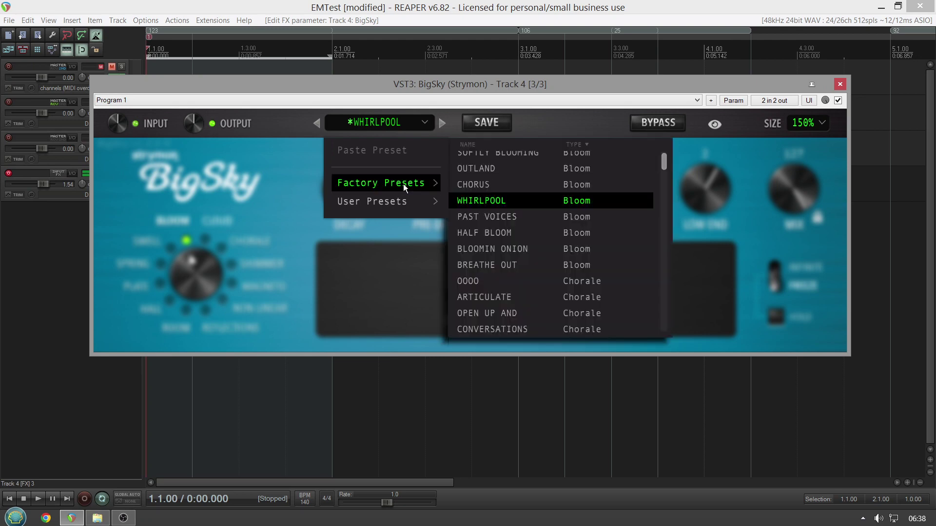
pyautogui.scroll(1, 669, 162)
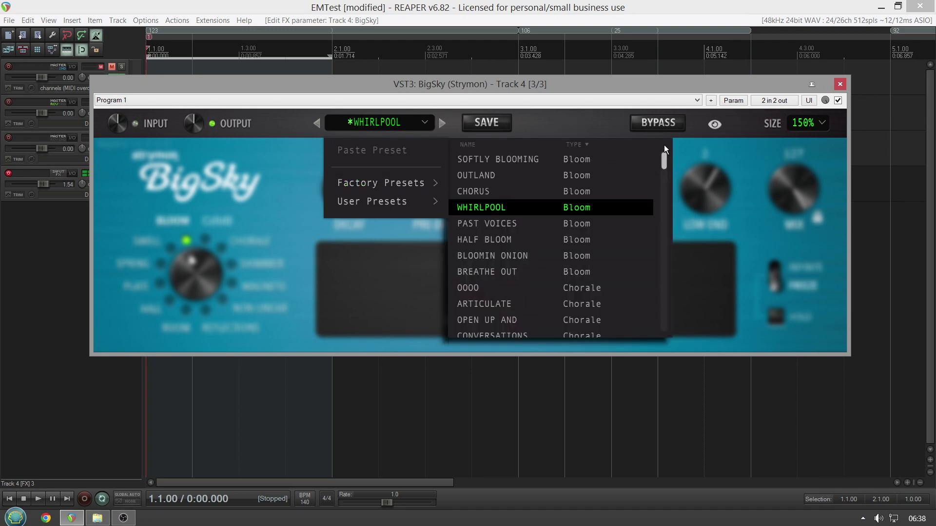
pyautogui.scroll(-15, 665, 149)
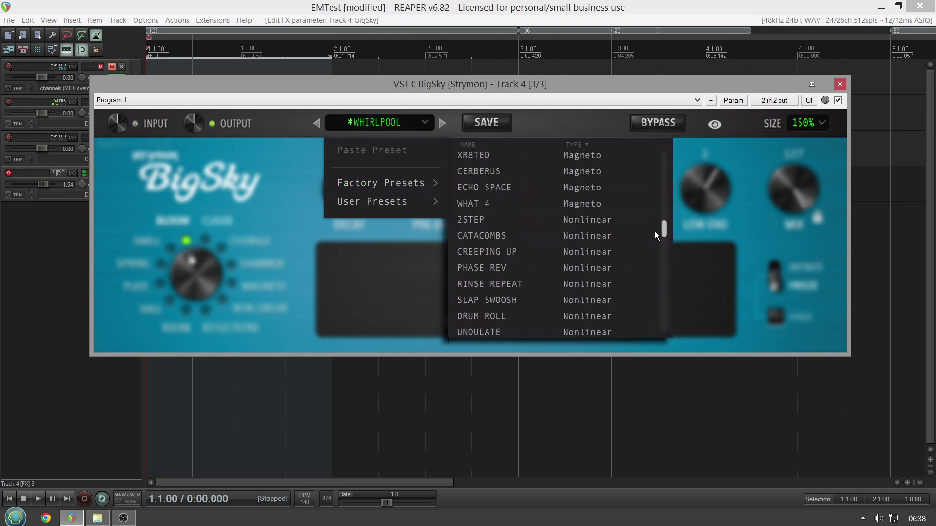
pyautogui.scroll(-12, 655, 235)
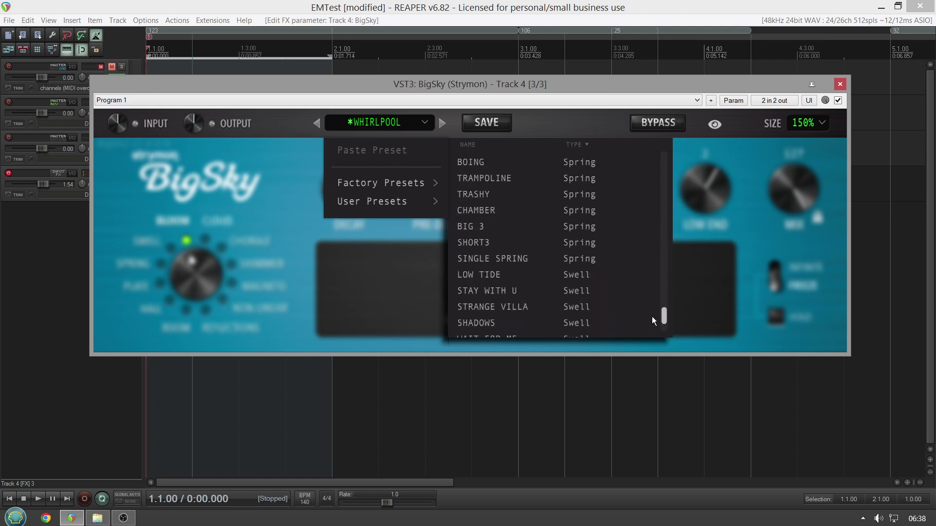
pyautogui.scroll(-3, 654, 320)
pyautogui.scroll(7, 654, 317)
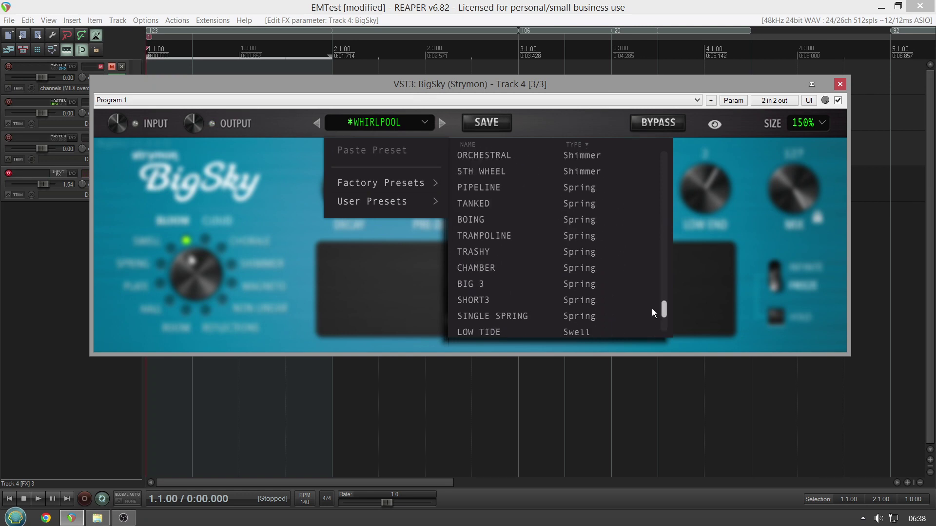
pyautogui.scroll(3, 652, 303)
pyautogui.click(570, 215)
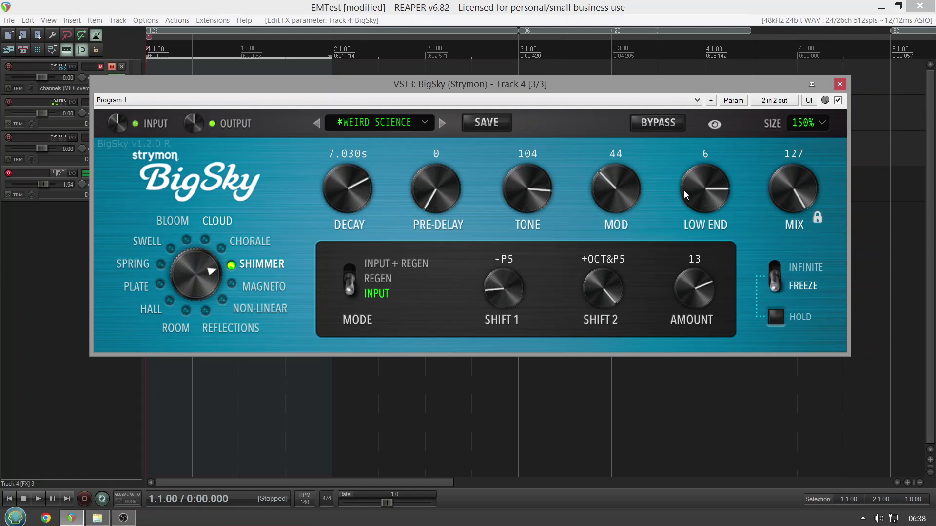
pyautogui.moveTo(771, 202); pyautogui.dragTo(769, 264)
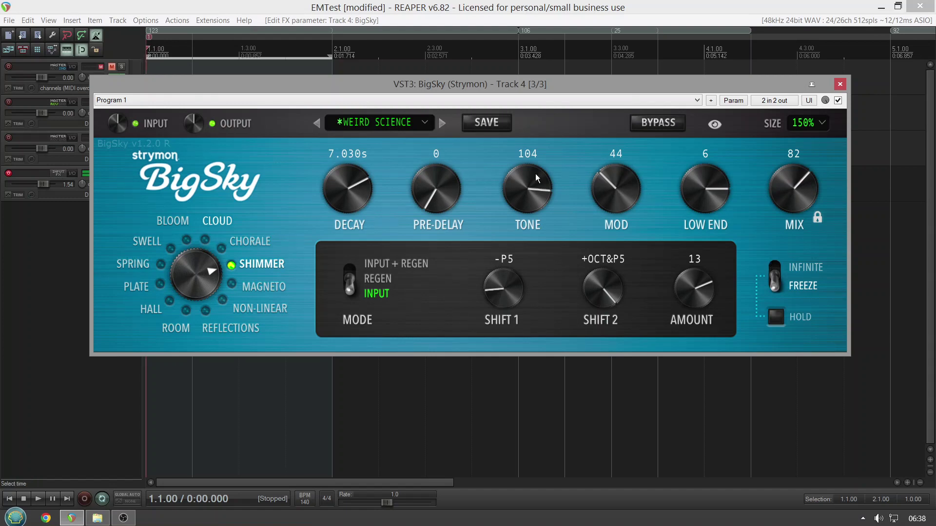
# Load the STARDUST Shimmer factory preset and set the mix to 107
pyautogui.click(414, 123)
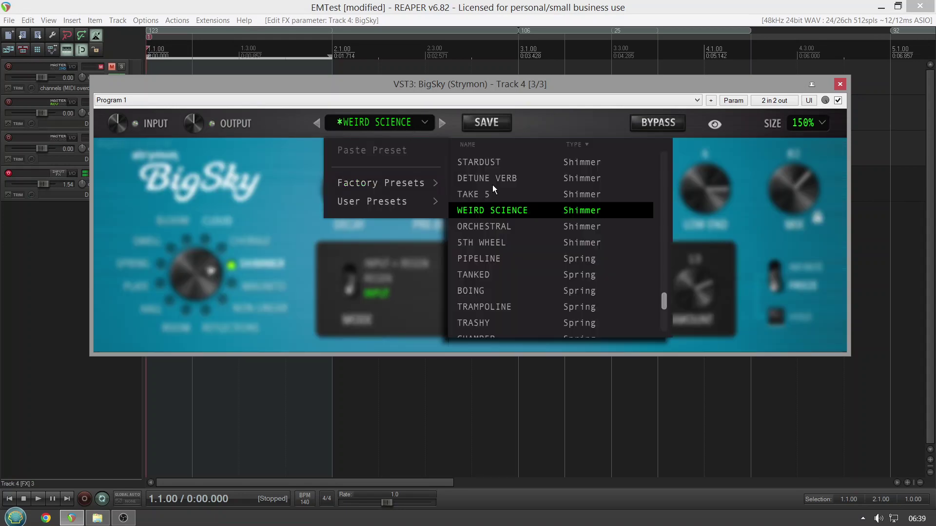
pyautogui.click(491, 163)
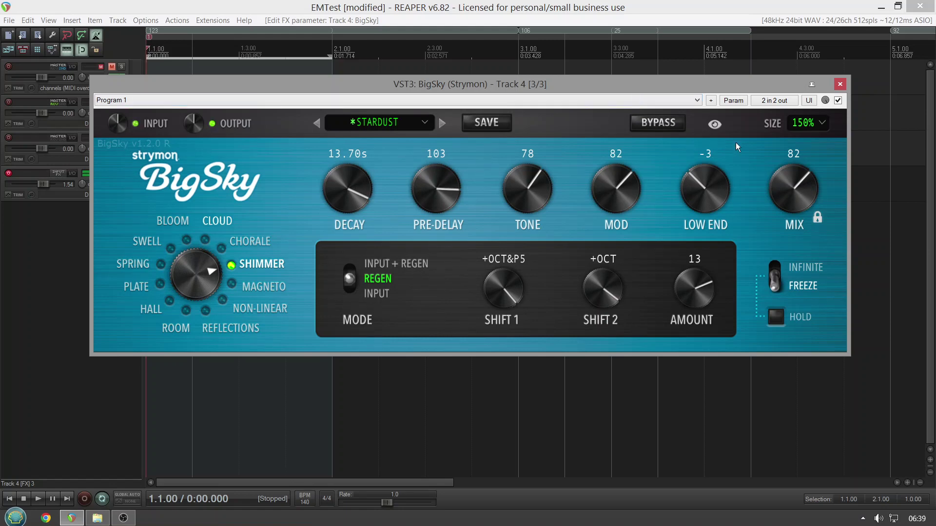
pyautogui.click(804, 124)
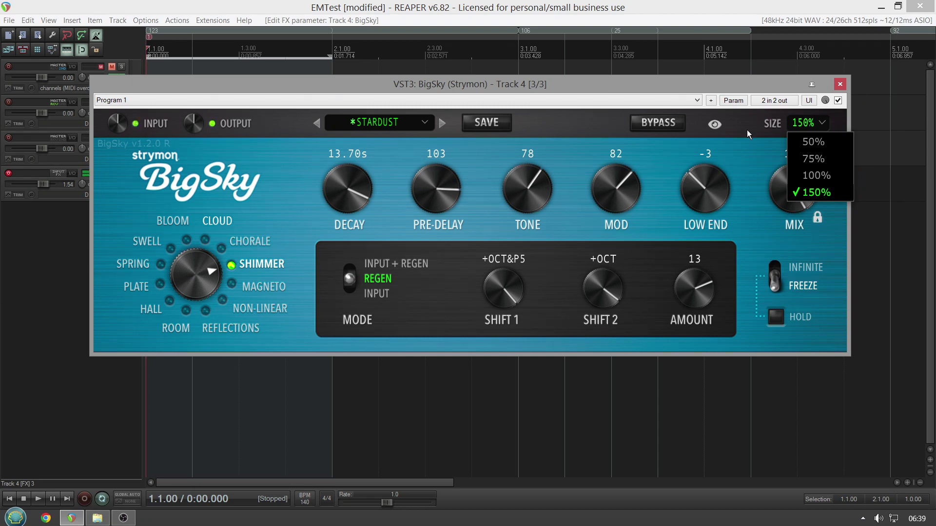
pyautogui.click(742, 179)
pyautogui.moveTo(774, 182); pyautogui.dragTo(782, 208)
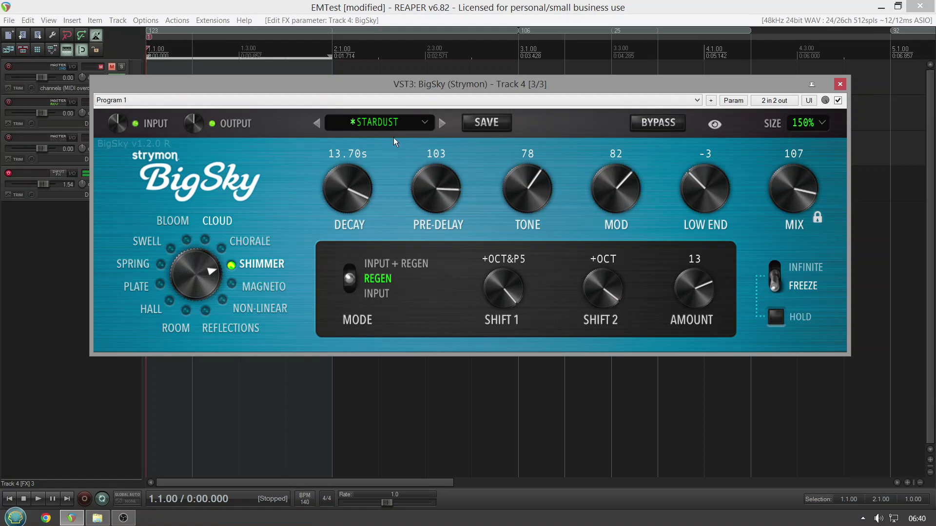
# Load the DETUNE VERB Shimmer factory preset and set the mix to 88
pyautogui.click(396, 125)
pyautogui.click(397, 187)
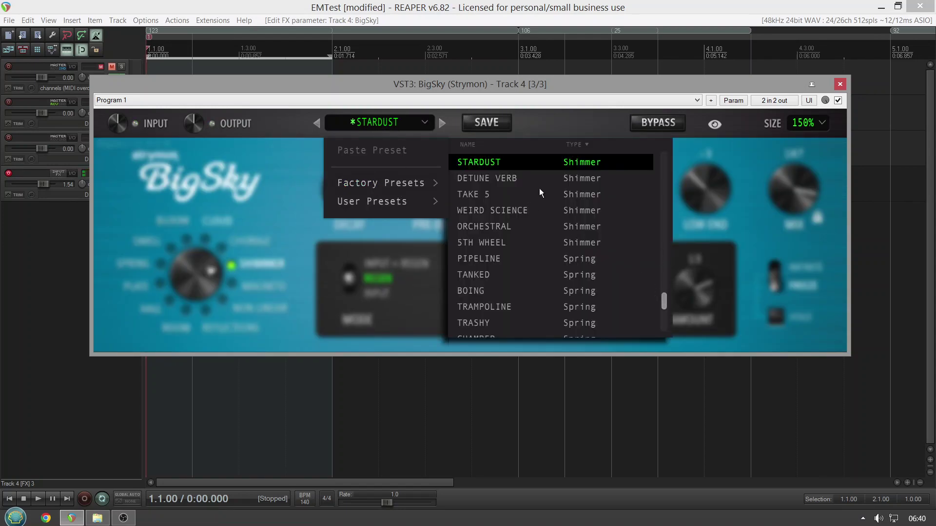
pyautogui.click(510, 182)
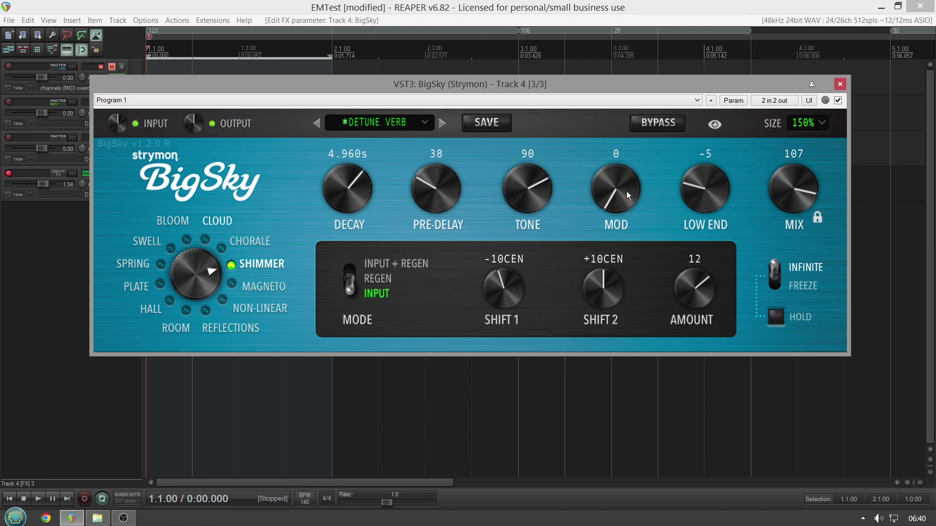
pyautogui.moveTo(784, 178); pyautogui.dragTo(785, 207)
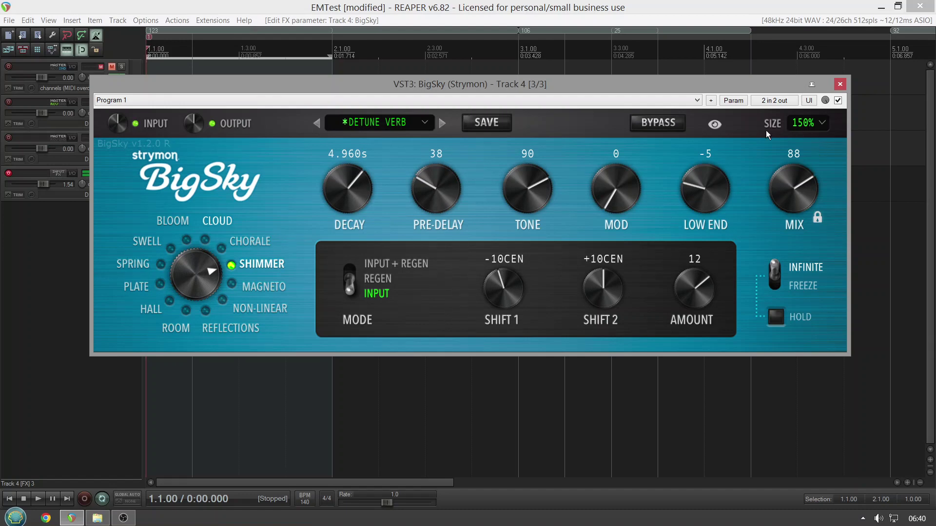
# Load the TRAMPOLINE factory preset of the Spring type
pyautogui.click(403, 125)
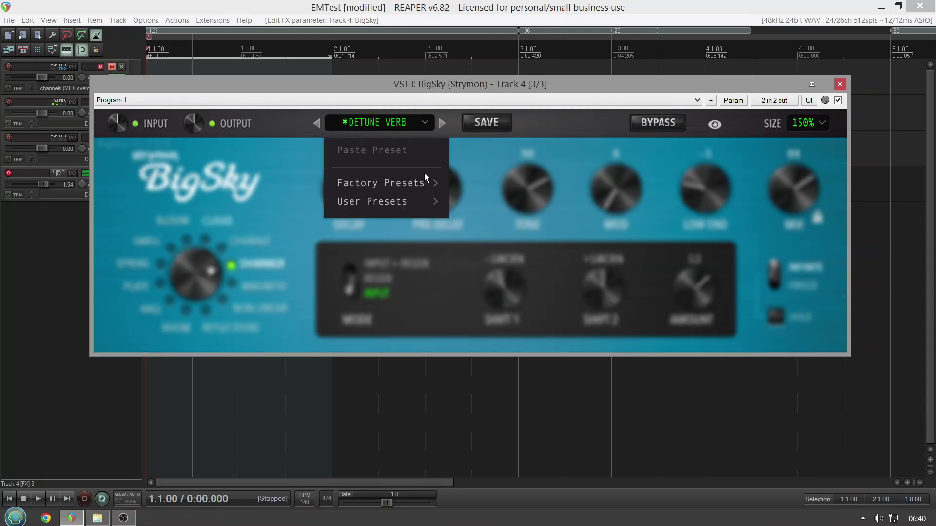
pyautogui.moveTo(425, 183)
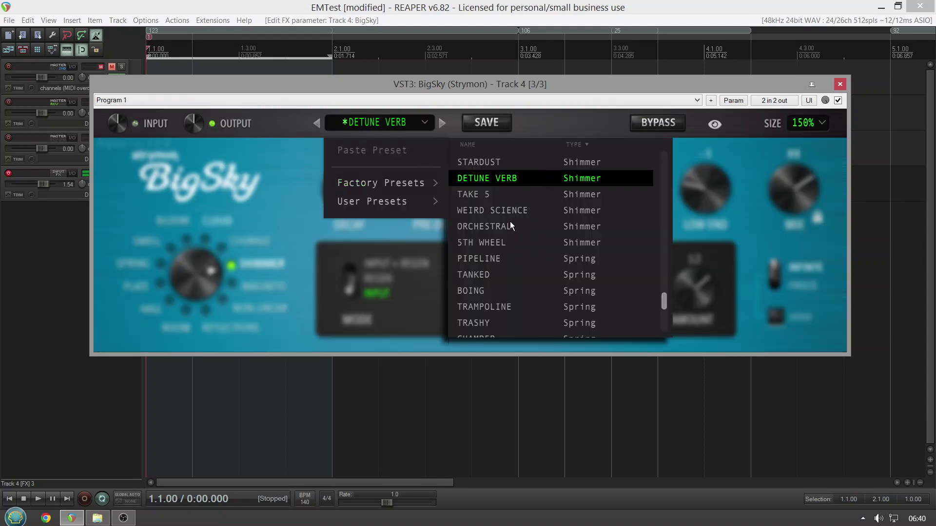
pyautogui.click(528, 307)
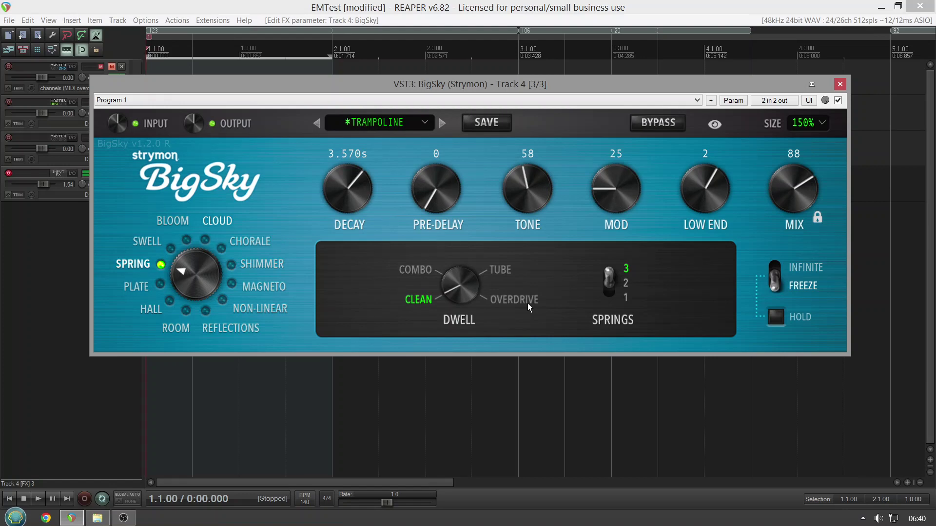
# Load the WAIT FOR ME factory preset of the Swell type
pyautogui.click(375, 114)
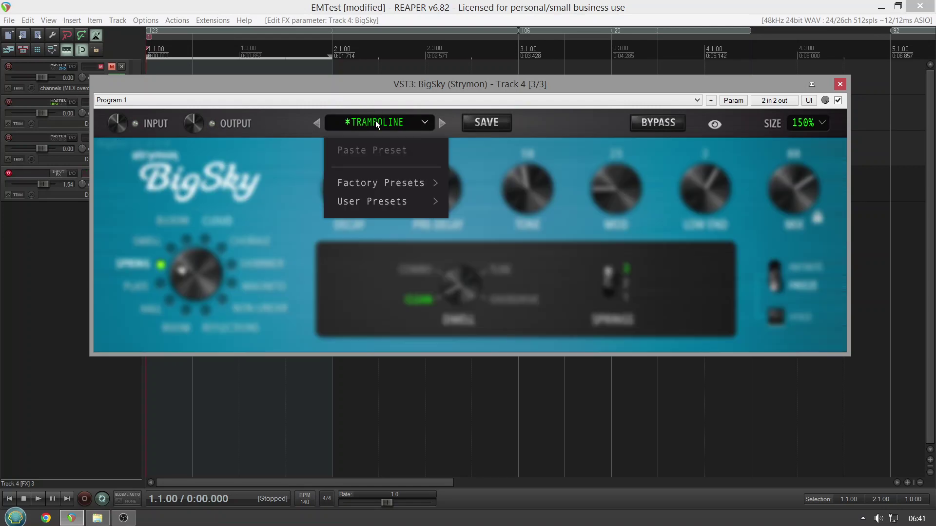
pyautogui.moveTo(379, 184)
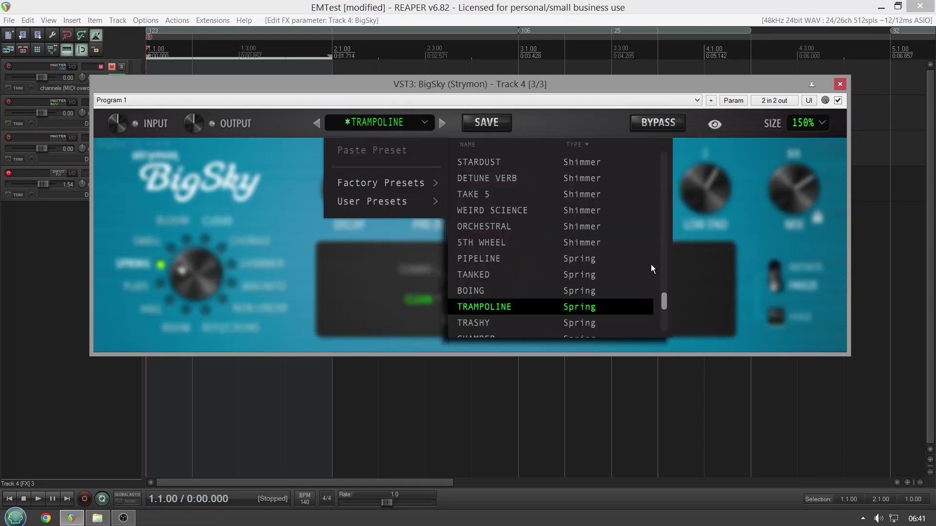
pyautogui.moveTo(663, 301); pyautogui.dragTo(658, 330)
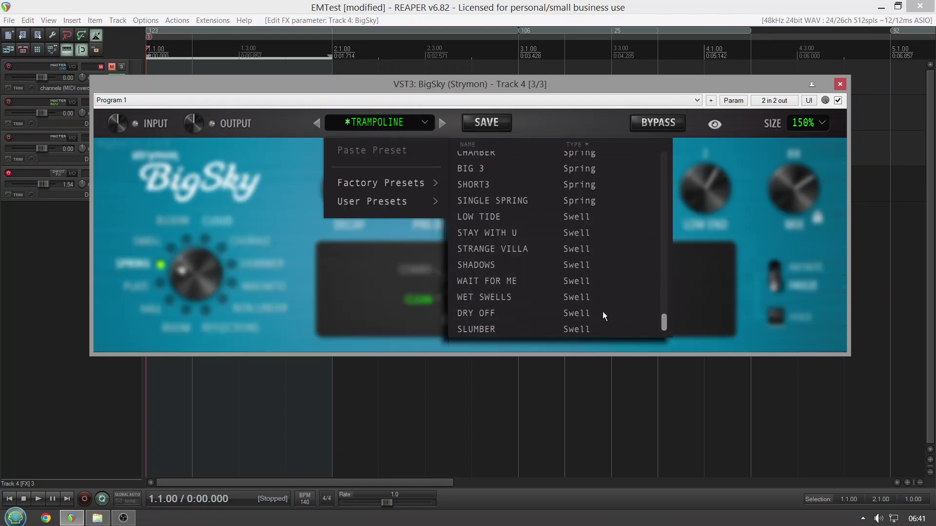
pyautogui.click(568, 281)
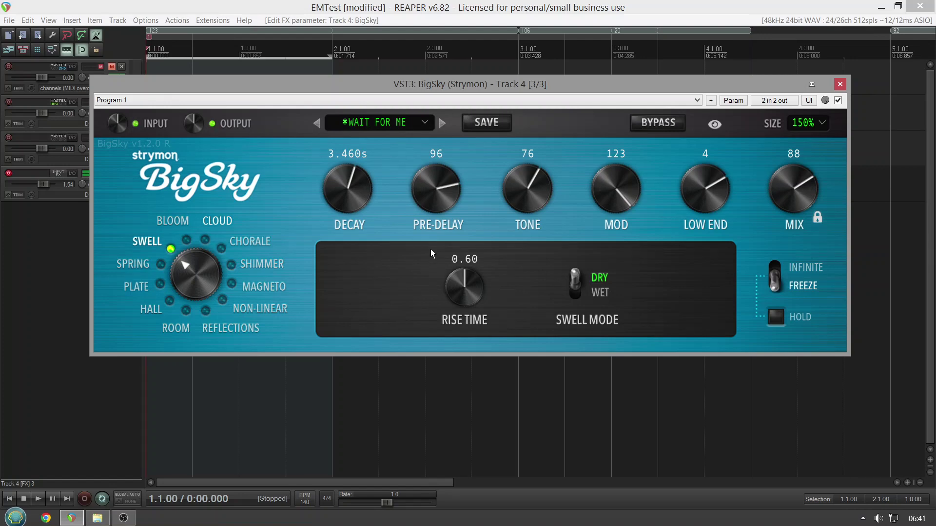
# Set the Swell reverb's decay to 20.00 s and turn on Hold
pyautogui.moveTo(358, 197); pyautogui.dragTo(376, 131)
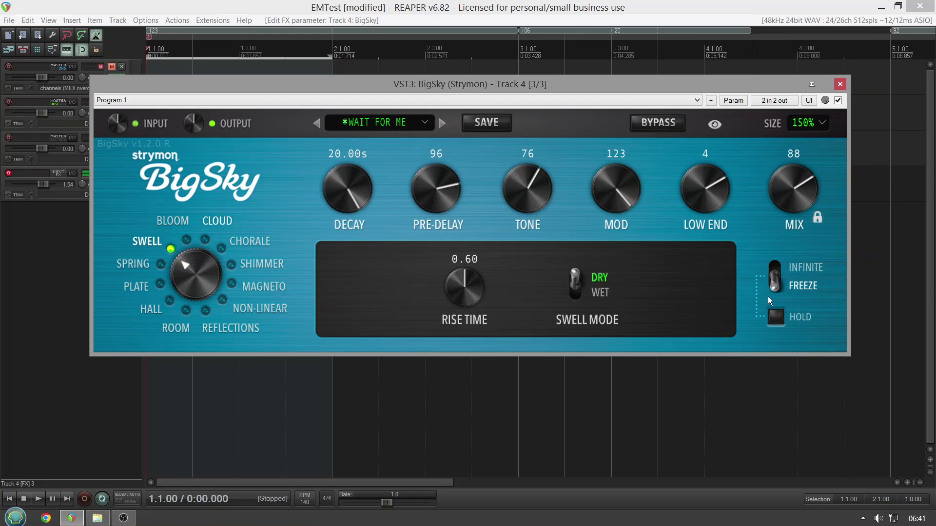
pyautogui.click(775, 316)
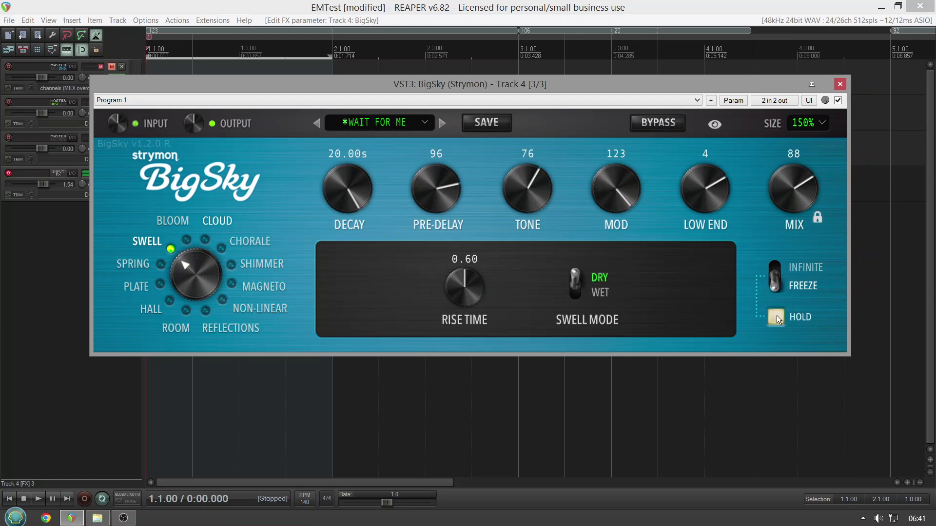